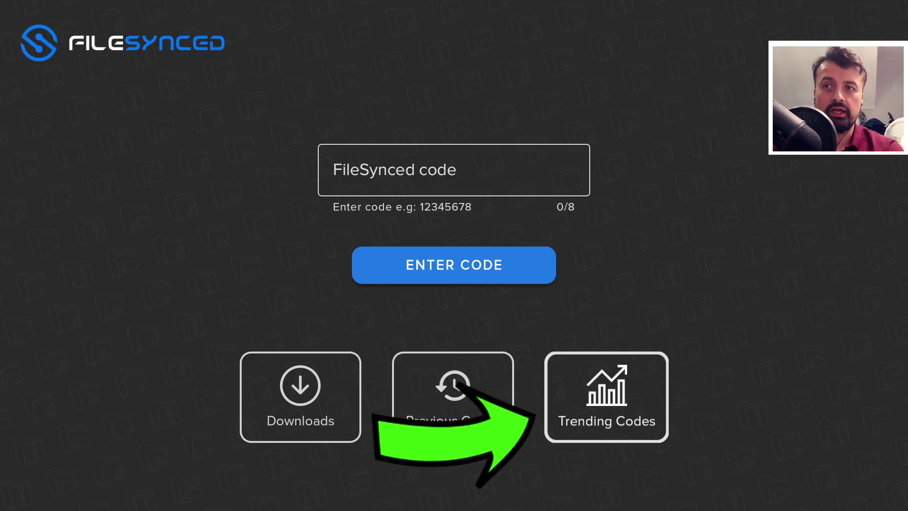
- Open the Trending Codes list from the FileSynced home screen
key("Left")
key("Left")
key("Up")
key("Down")
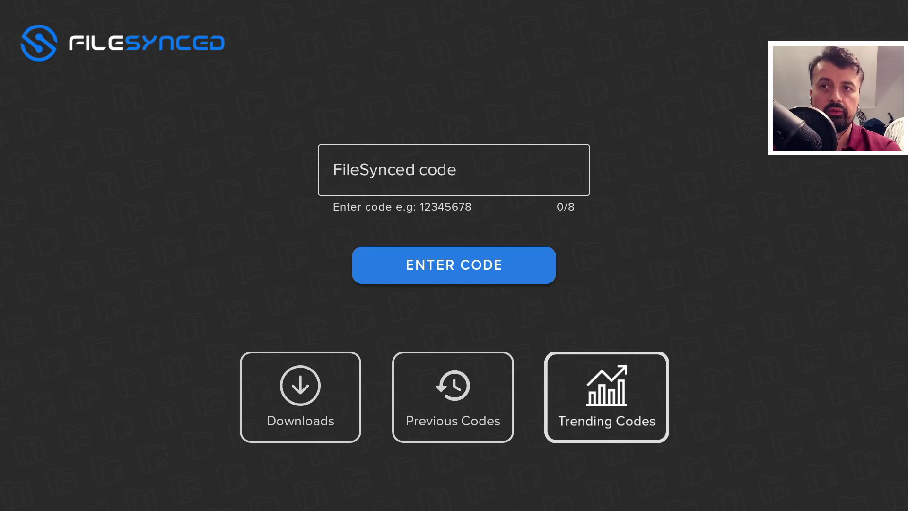
key("Return")
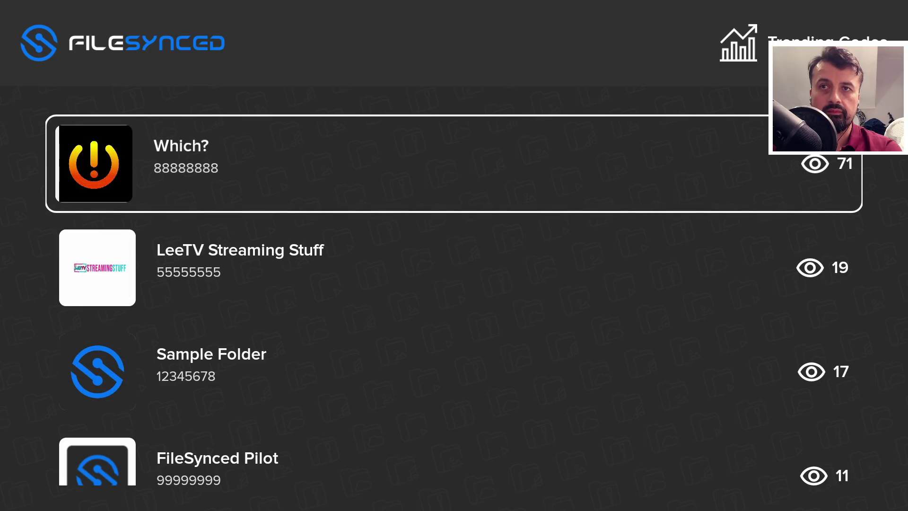
- Browse the trending codes, passing Sample Folder, LeeTV Streaming Stuff and Which?
key("Down")
key("Down")
key("Down")
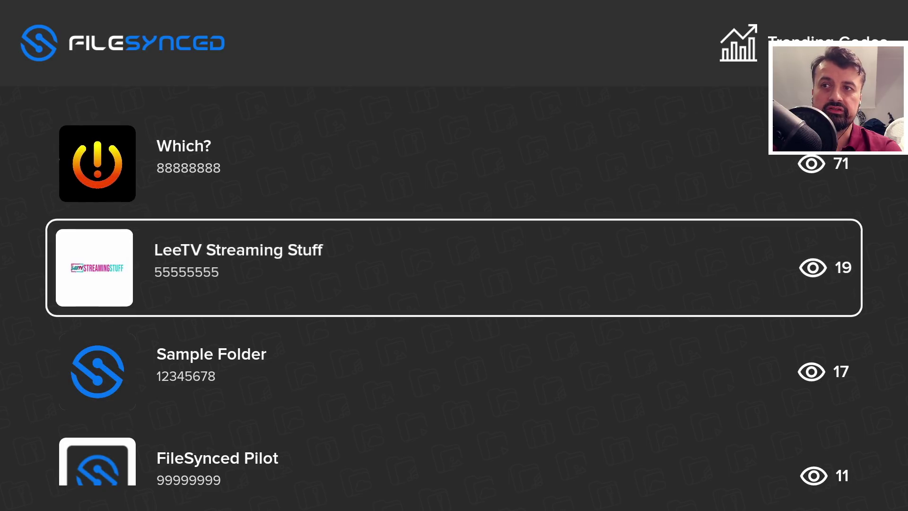
key("Down")
key("Down")
key("Down")
key("Down")
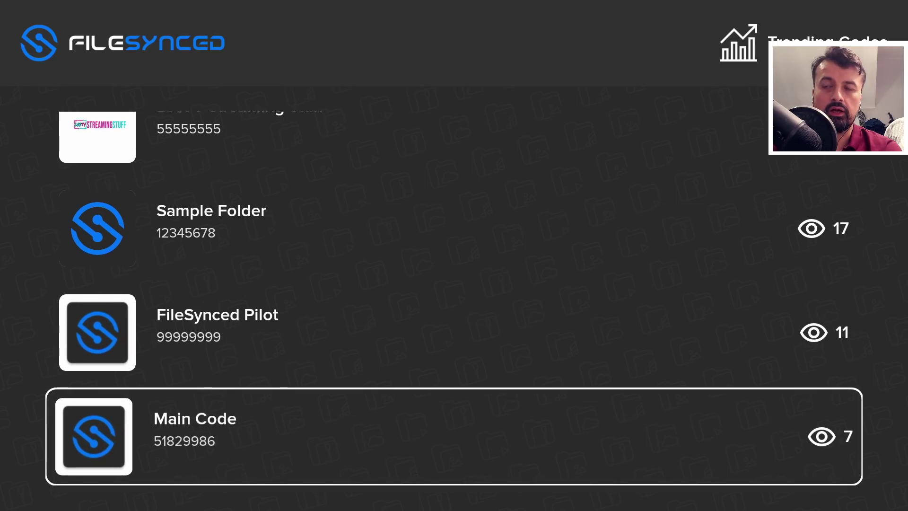
key("Up")
key("Up")
key("Up")
key("Up")
key("Up")
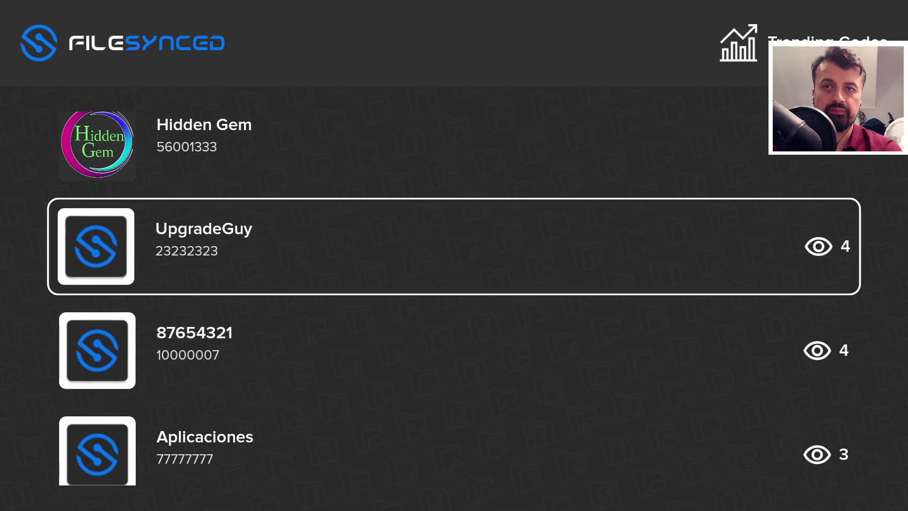
key("Up")
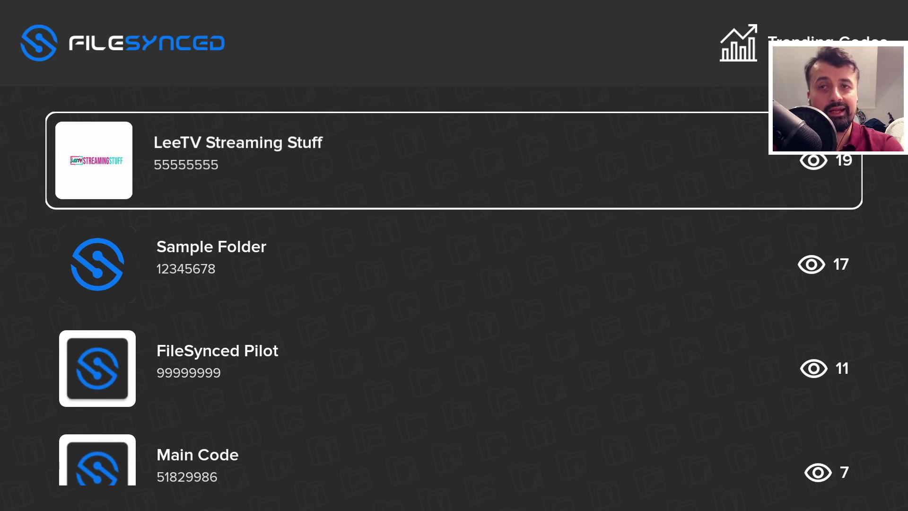
key("Up")
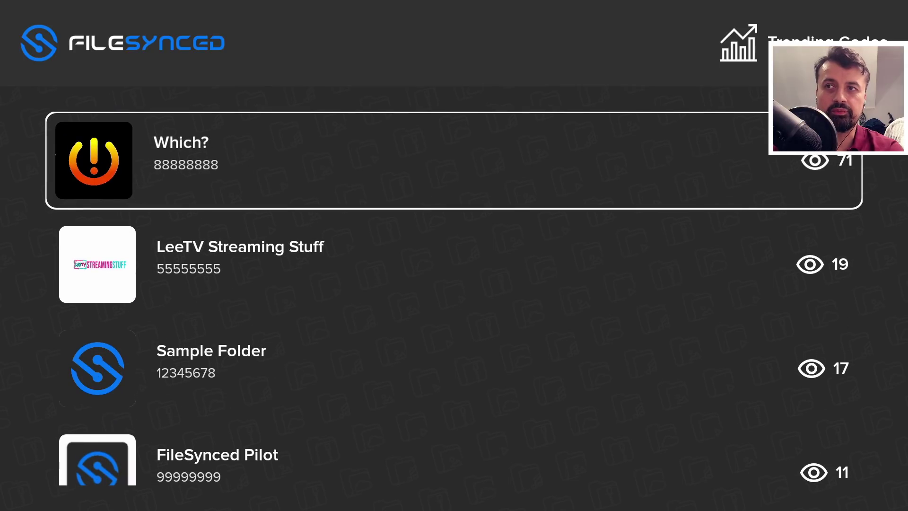
key("Down")
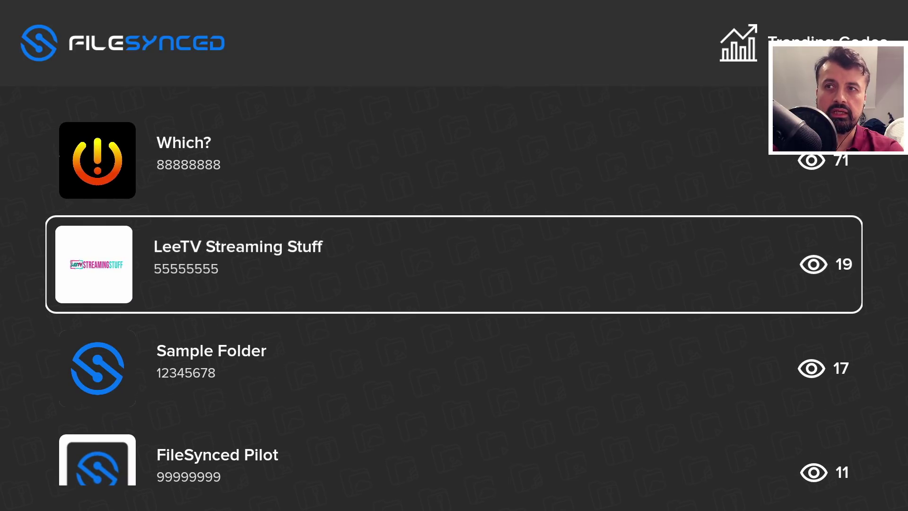
key("Up")
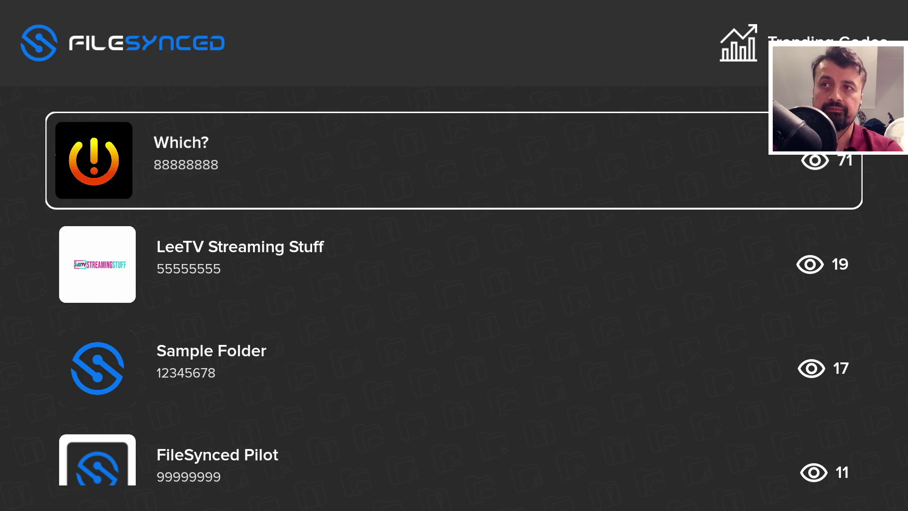
- Open the FileSynced Pilot code to list its apps and versions
key("Down")
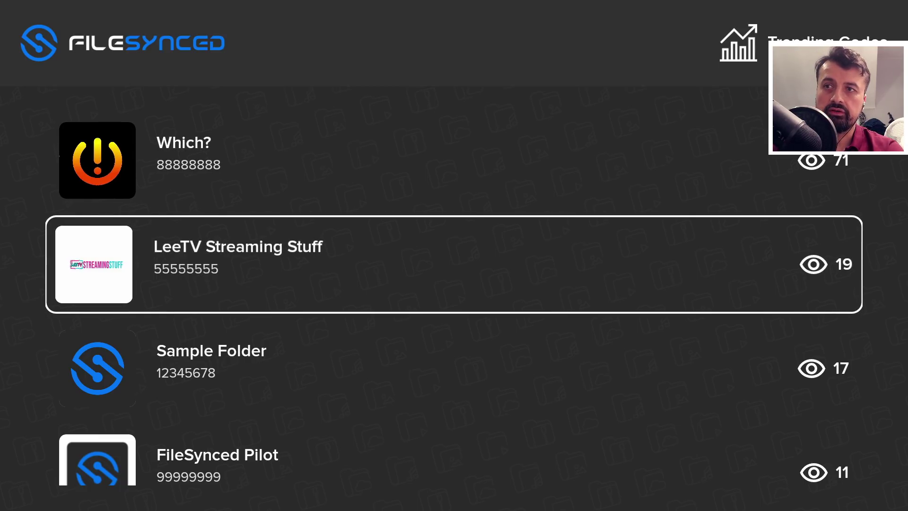
key("Down")
key("Down")
key("Up")
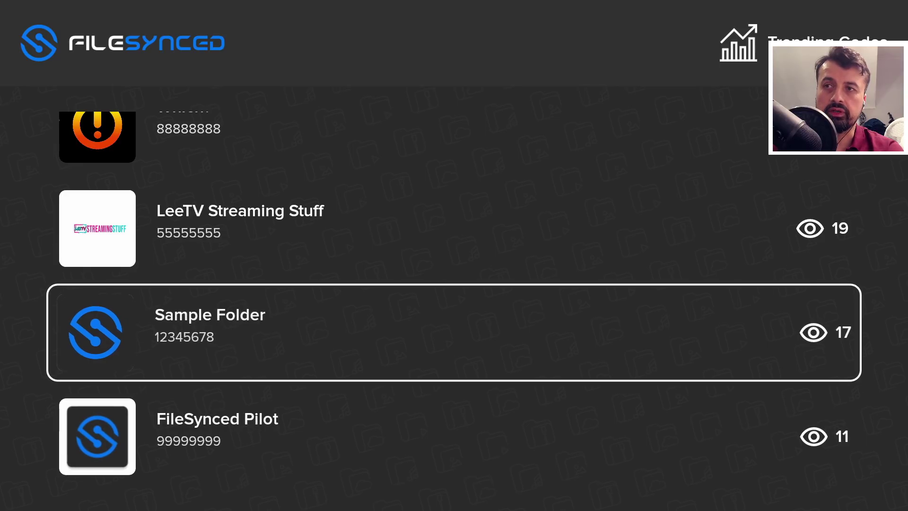
key("Up")
key("Up")
key("Down")
key("Down")
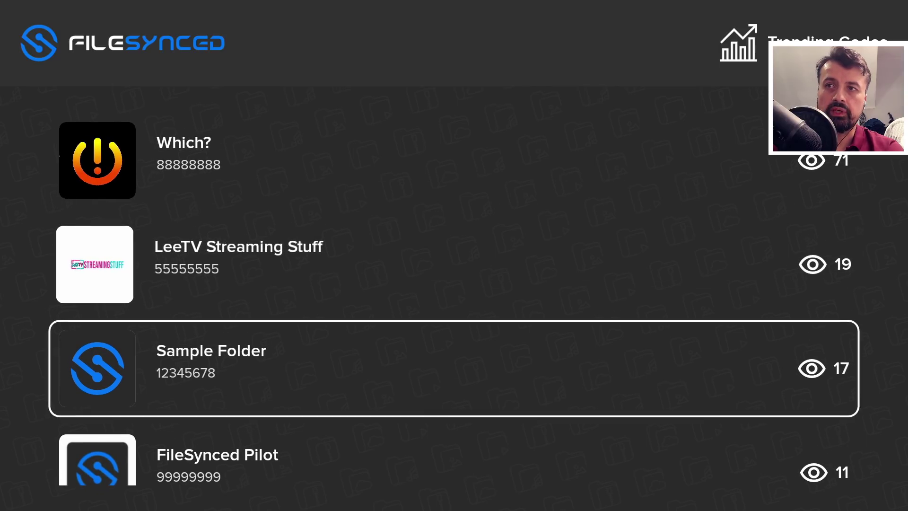
key("Down")
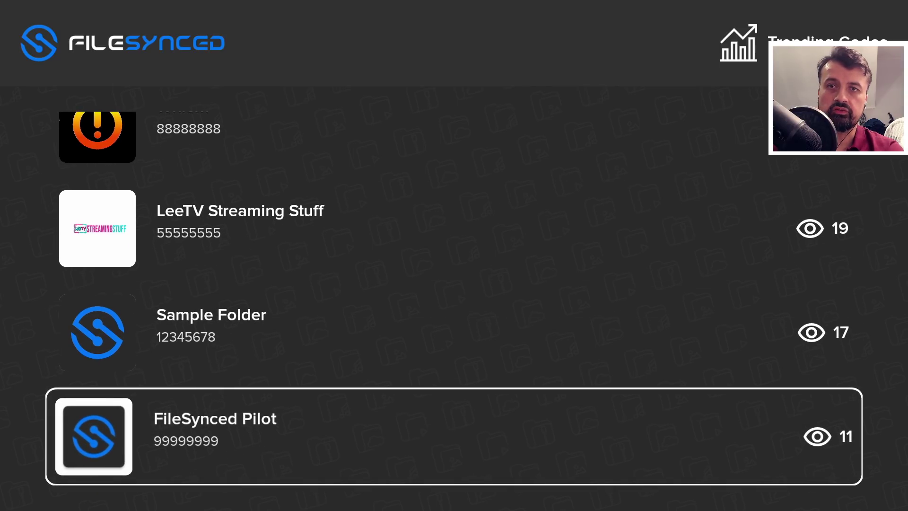
key("Return")
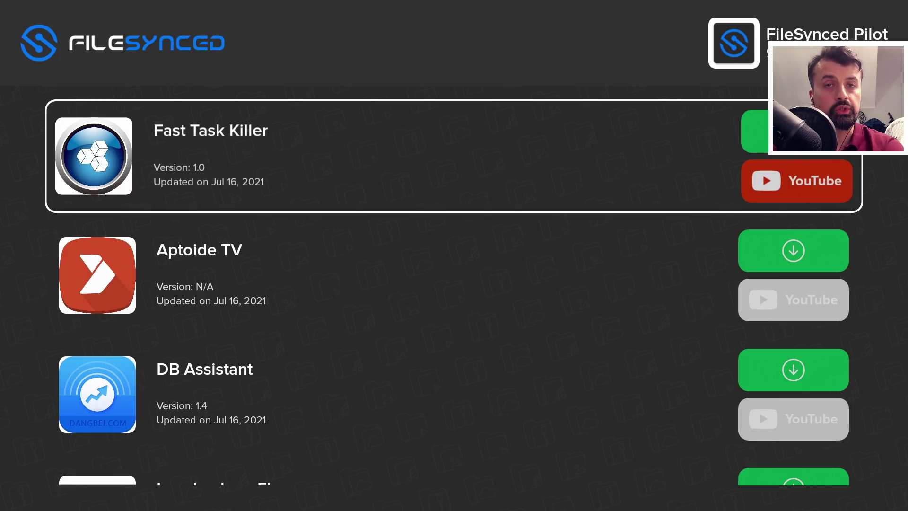
key("Down")
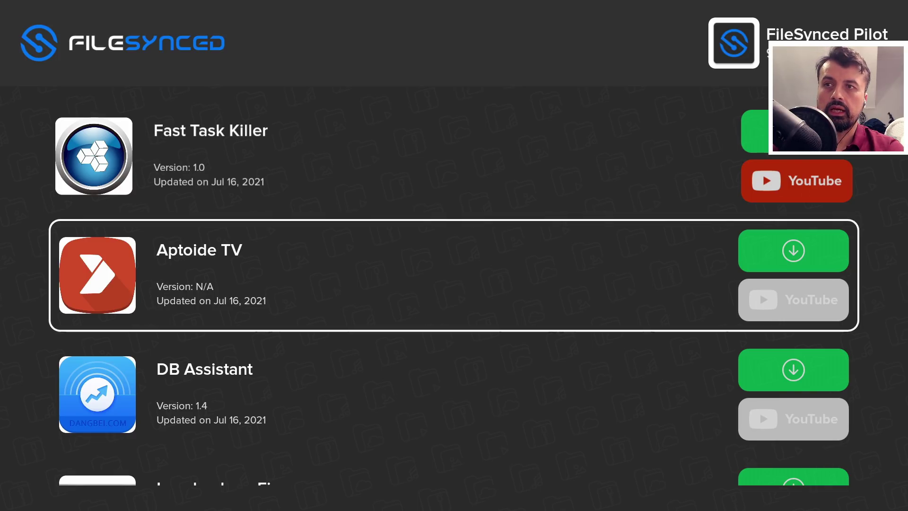
key("Down")
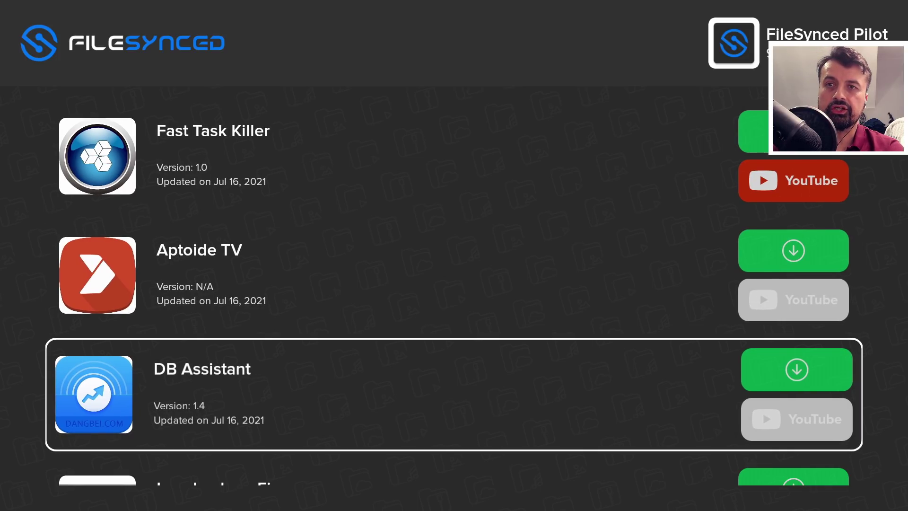
key("Down")
key("Up")
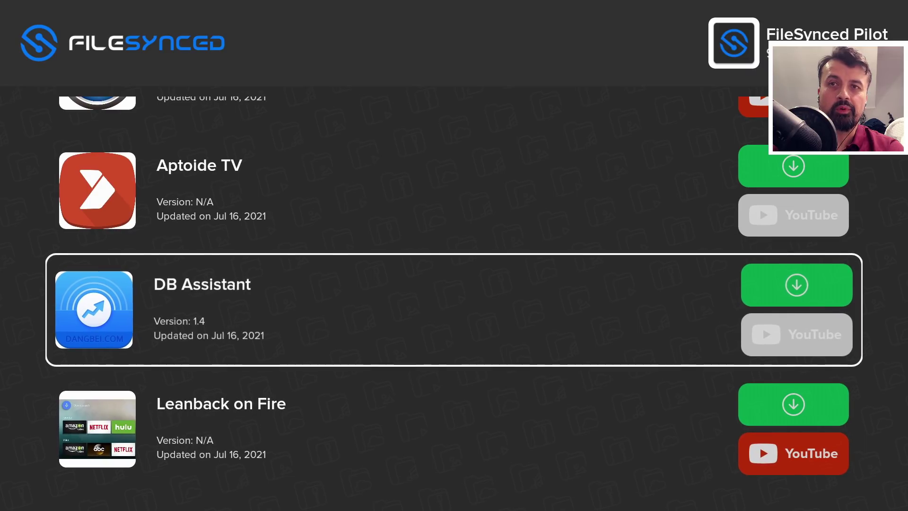
key("Up")
key("Up")
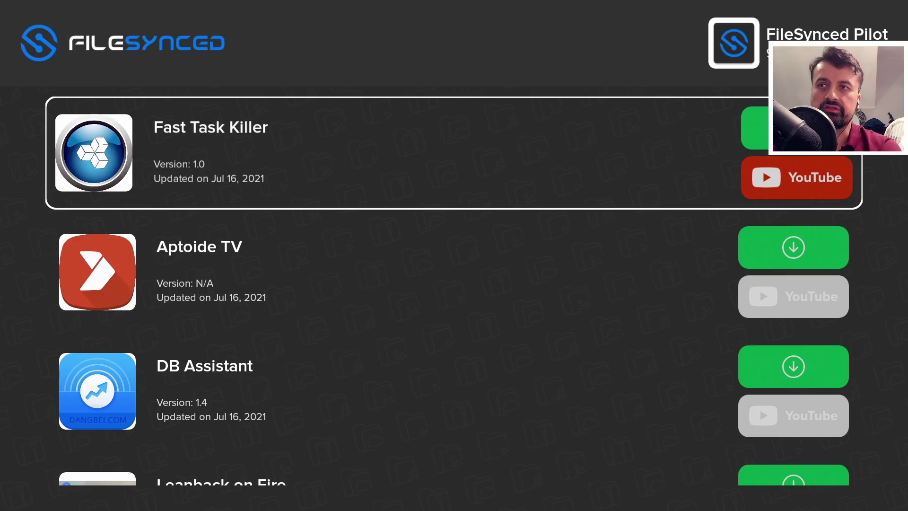
key("Right")
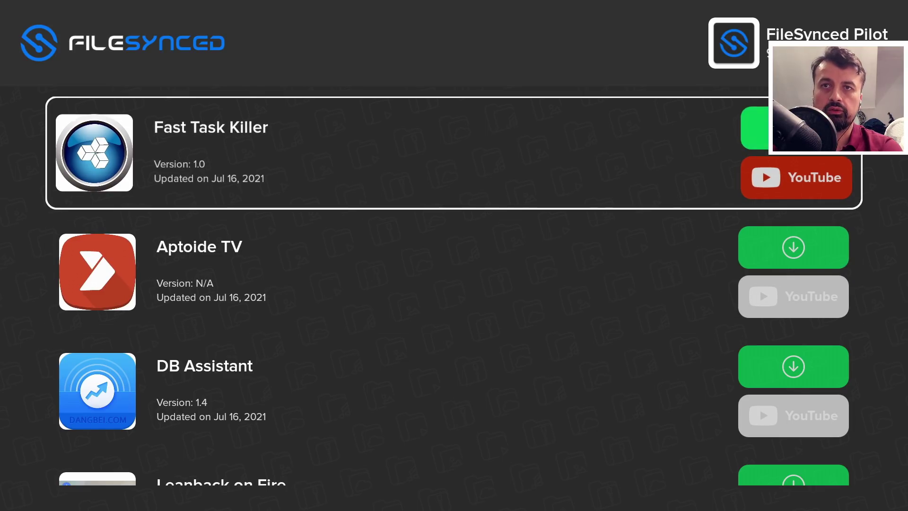
key("Down")
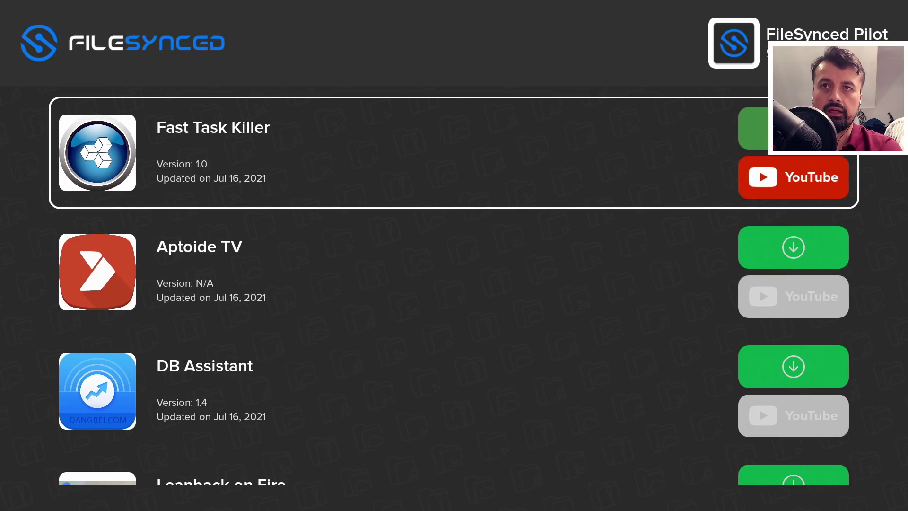
key("Up")
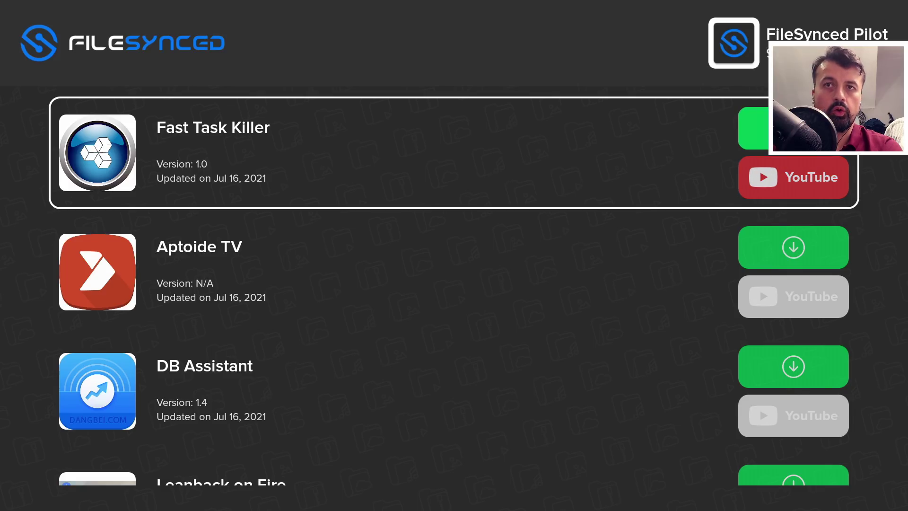
key("Down")
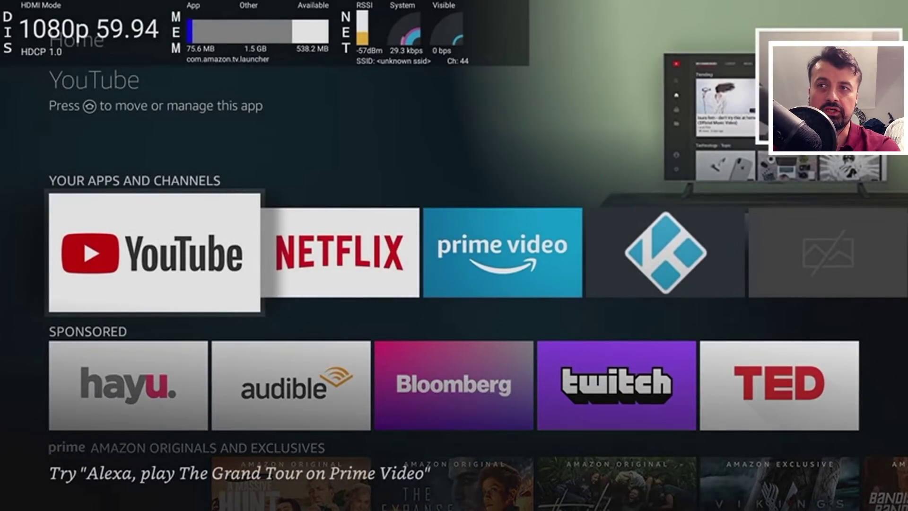
key("Right")
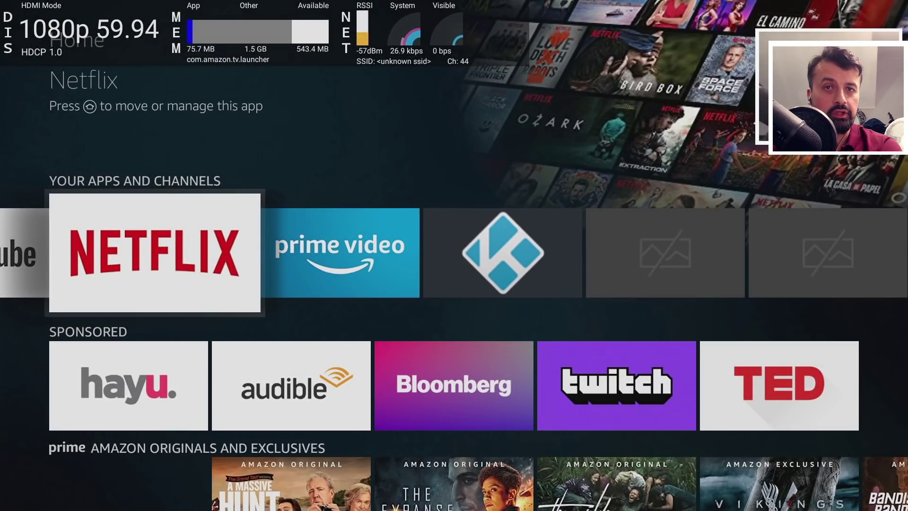
key("Right")
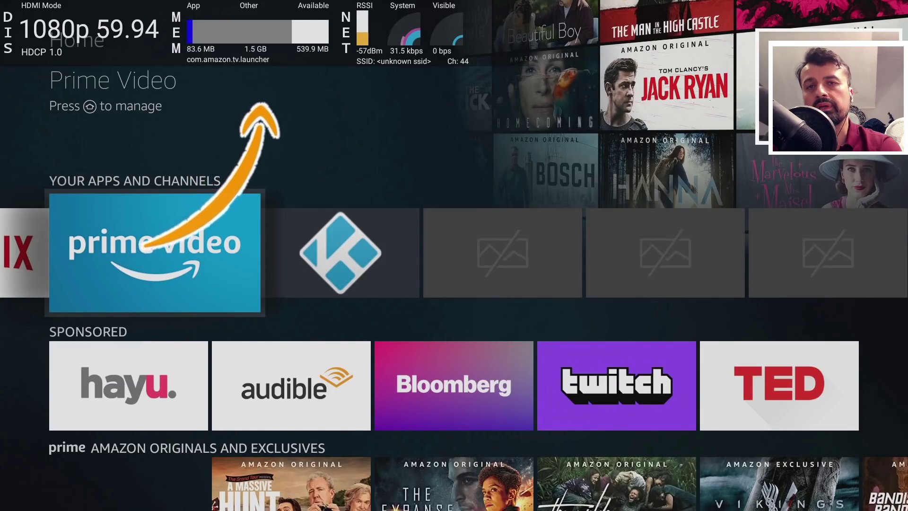
key("Right")
key("Right")
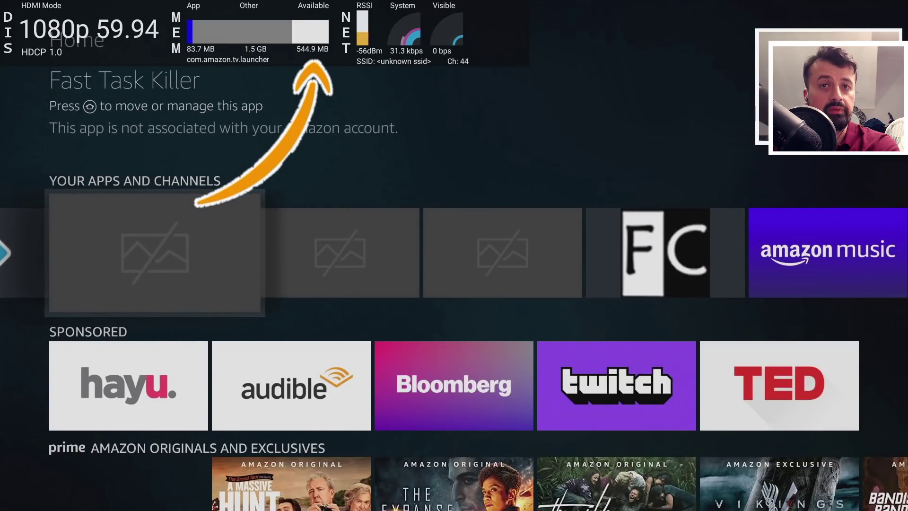
key("Return")
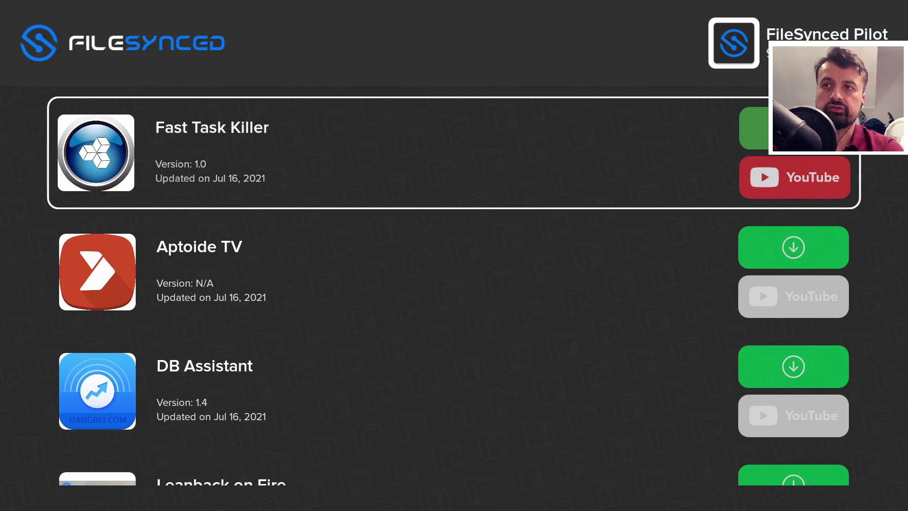
- Add DB Assistant to downloads
key("Down")
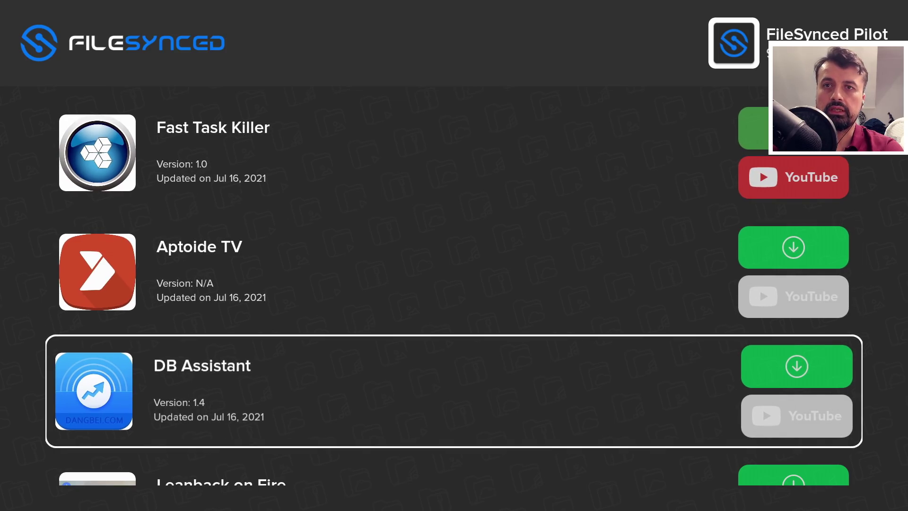
key("Right")
key("Down")
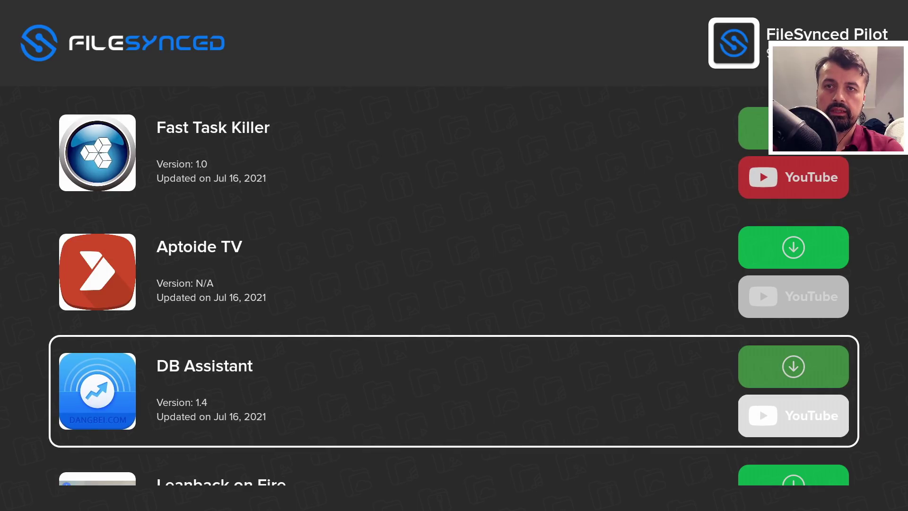
key("Up")
key("Return")
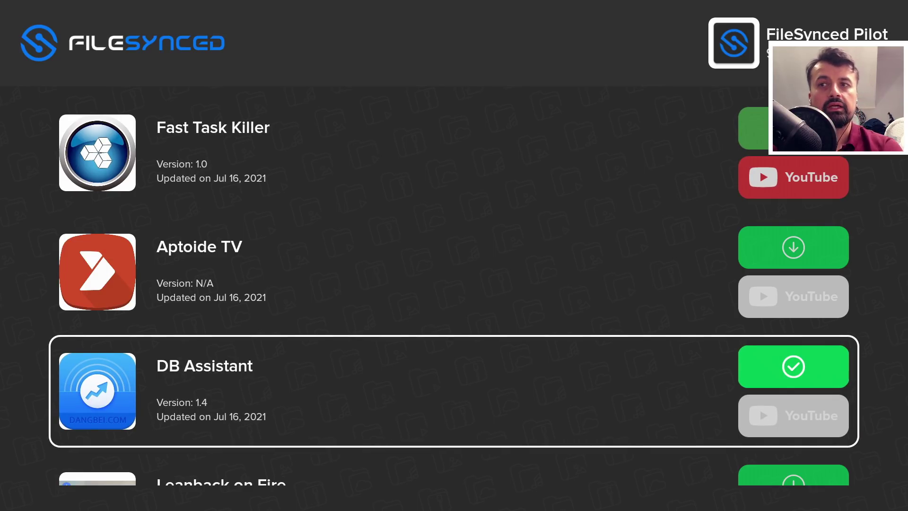
- Add Leanback on Fire to downloads
key("Down")
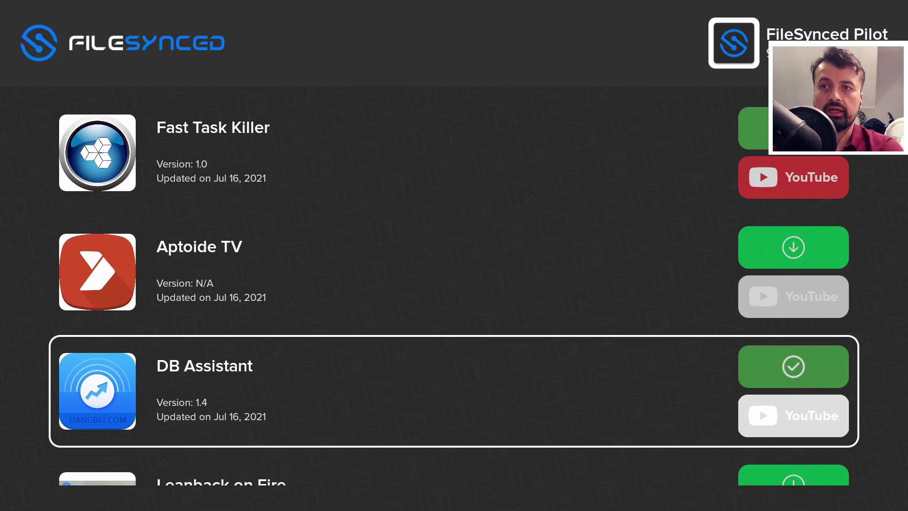
key("Up")
key("Down")
key("Down")
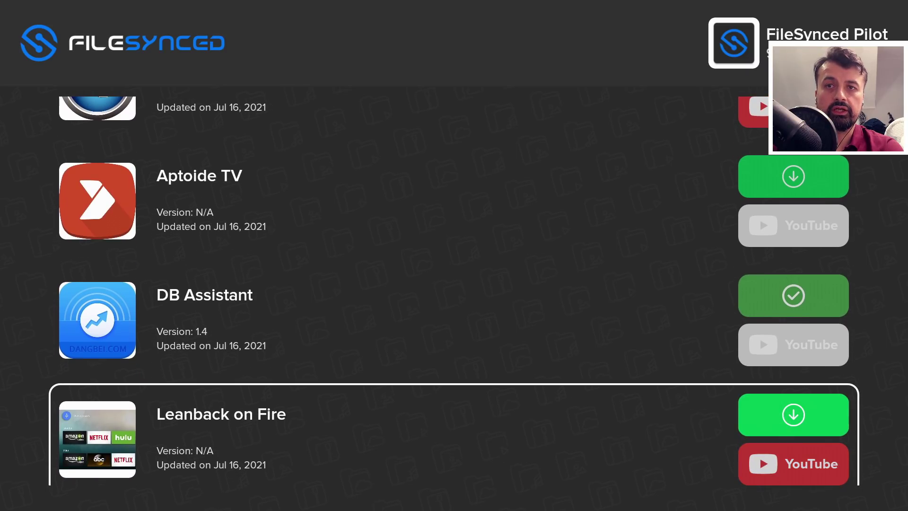
key("Return")
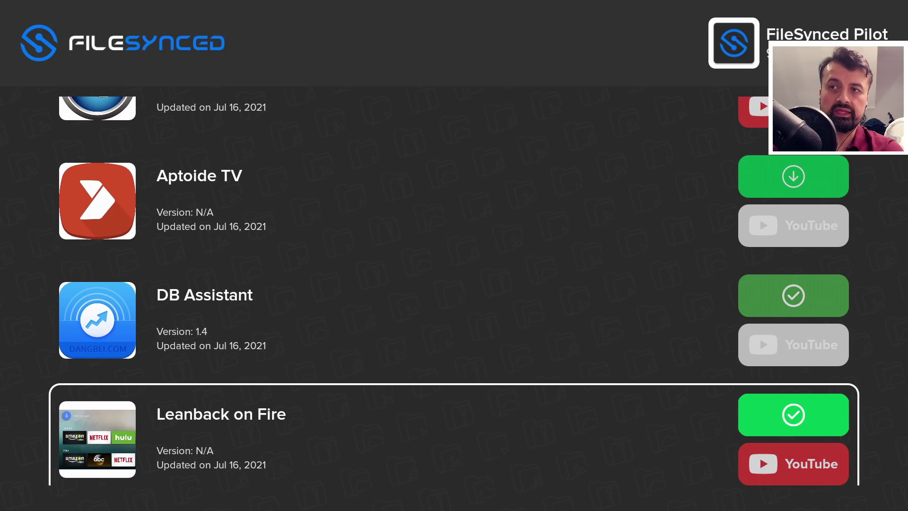
- Add Launcher Manager Android TV to downloads
key("Down")
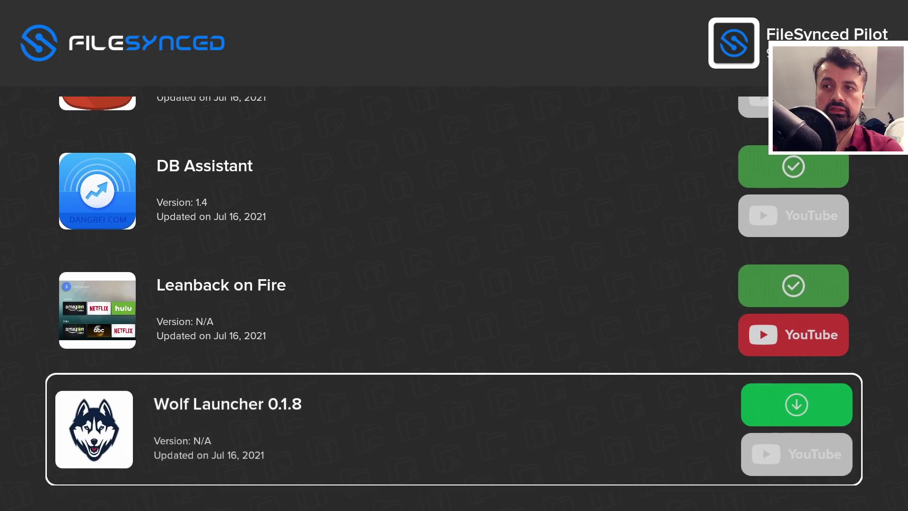
key("Down")
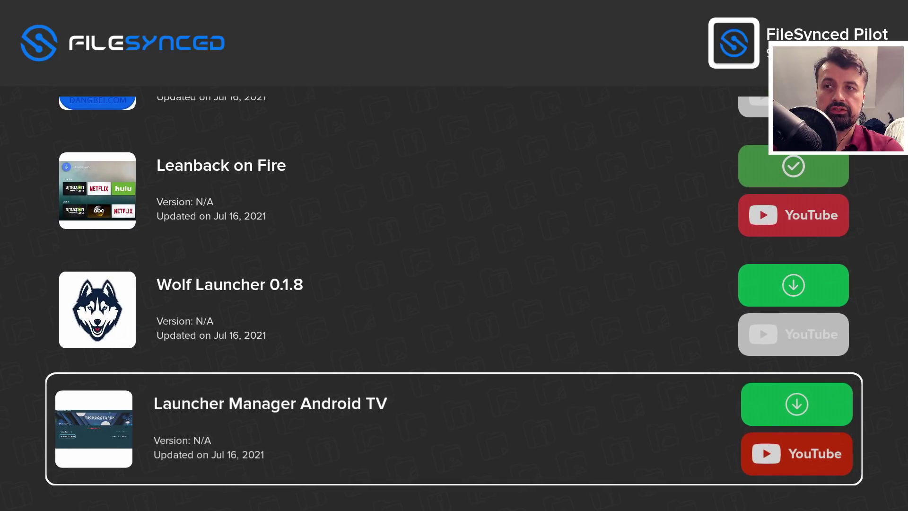
key("Up")
key("Down")
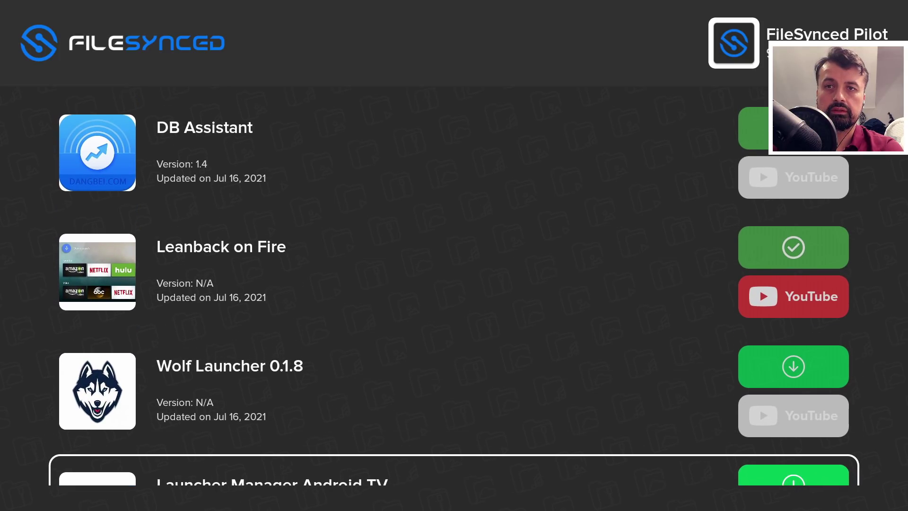
key("Return")
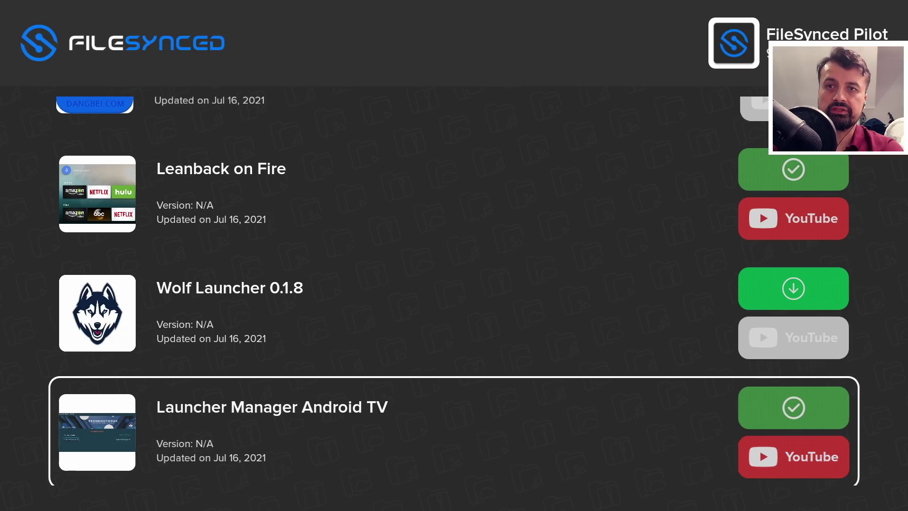
- Go back home and open Downloads, showing DB Assistant, Launcher Manager and Leanback on Fire APKs completed
key("Escape")
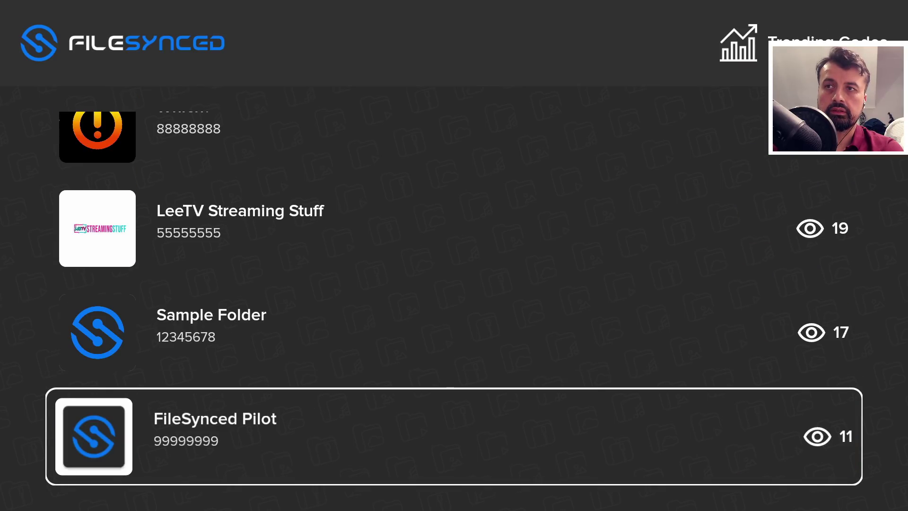
key("Escape")
key("Left")
key("Left")
key("Return")
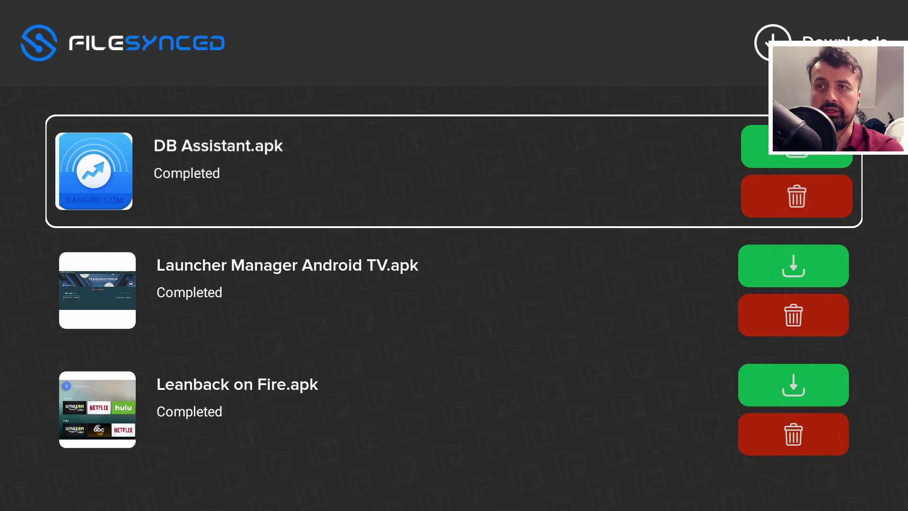
key("Down")
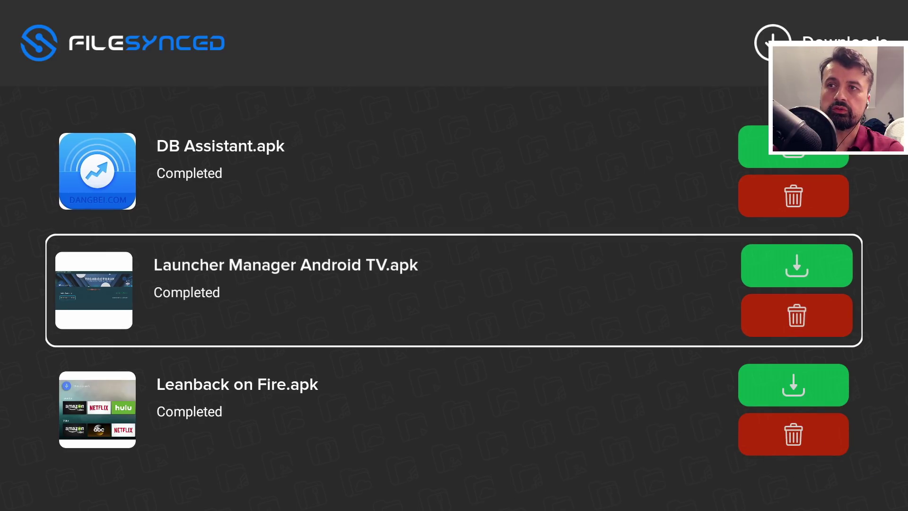
key("Down")
key("Up")
key("Up")
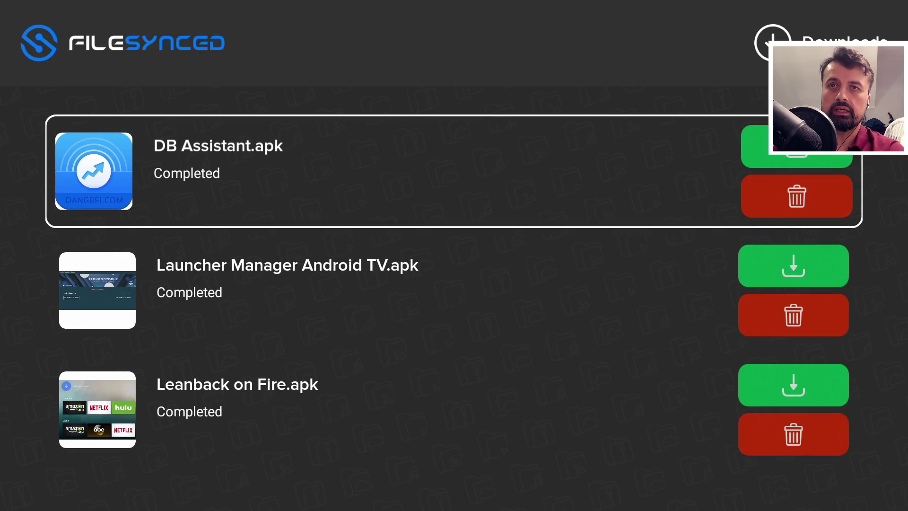
- Install DangBei Assistant from DB Assistant.apk, then return to the FileSynced home screen
key("Return")
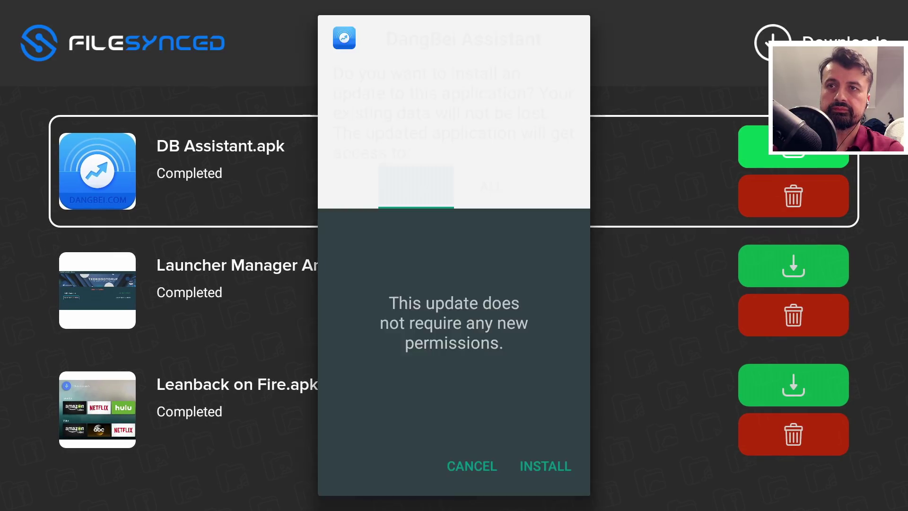
key("Right")
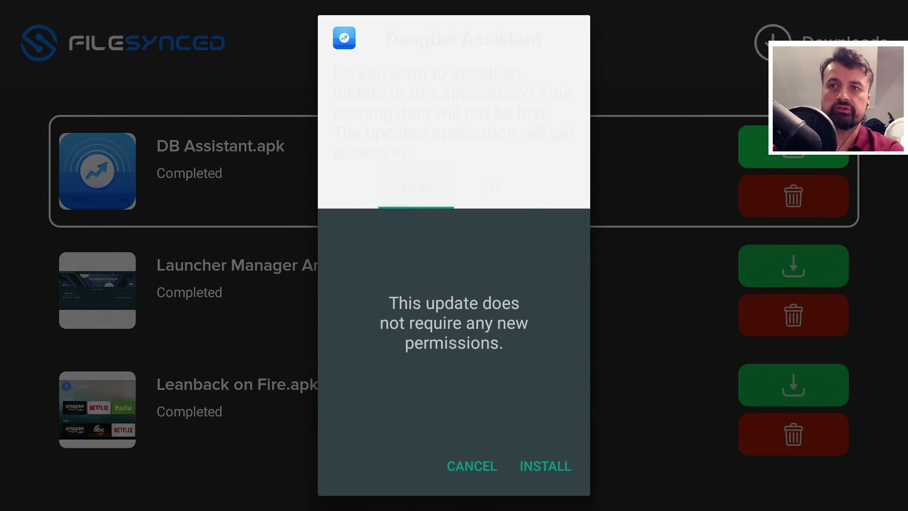
key("Down")
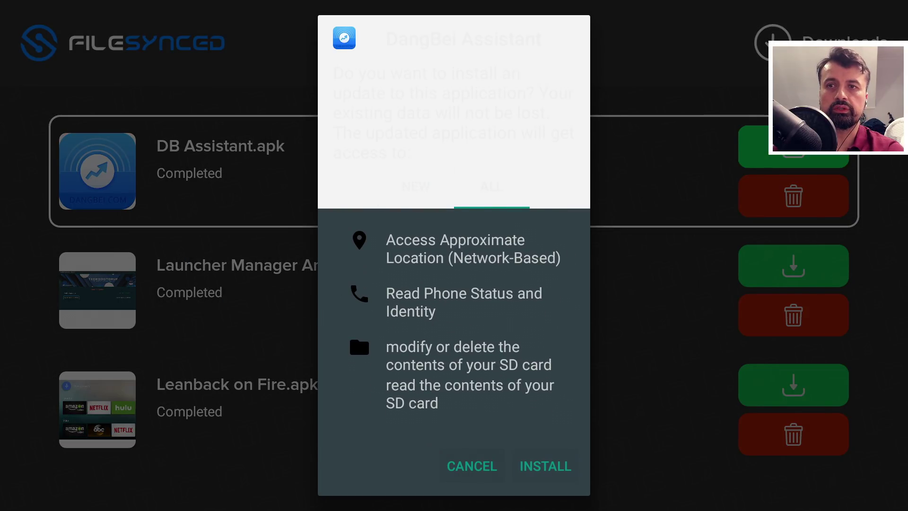
key("Return")
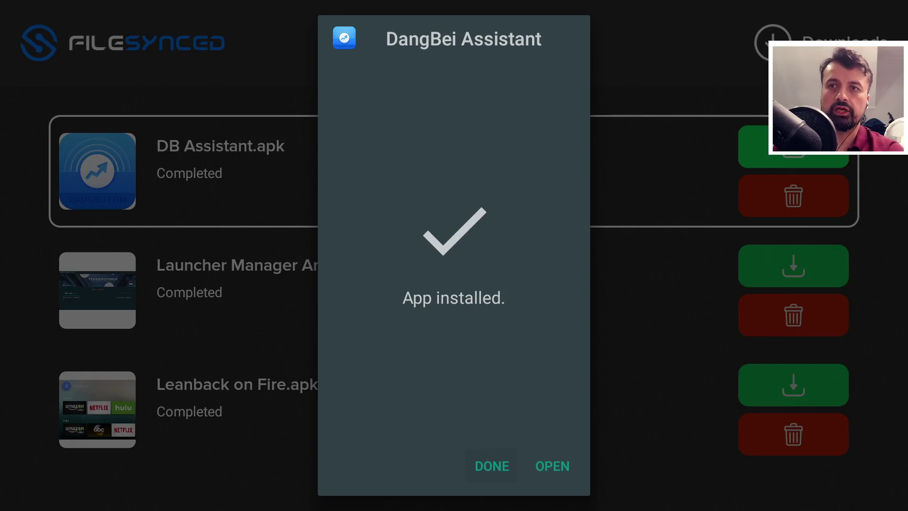
key("Return")
key("Down")
key("Return")
key("Escape")
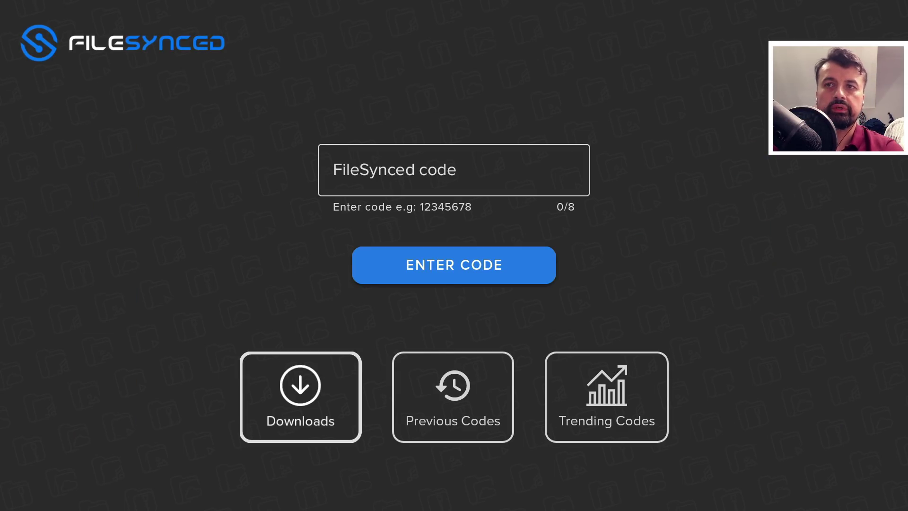
- Look over the Previous Codes and Trending Codes tiles, then return focus to the code field
key("Up")
key("Up")
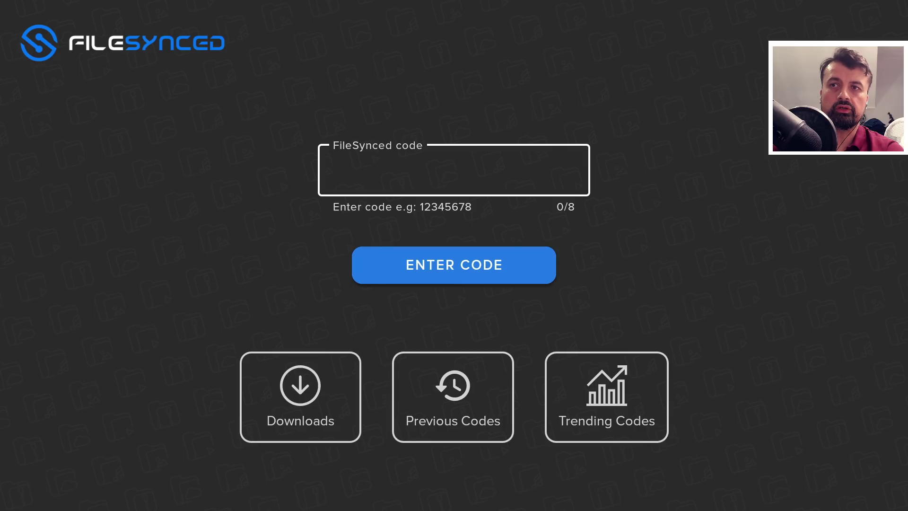
key("Down")
key("Down")
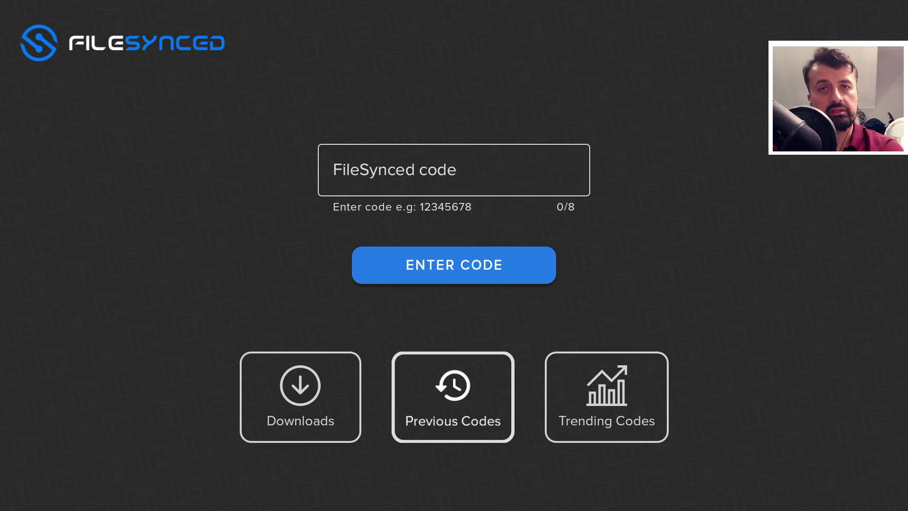
key("Right")
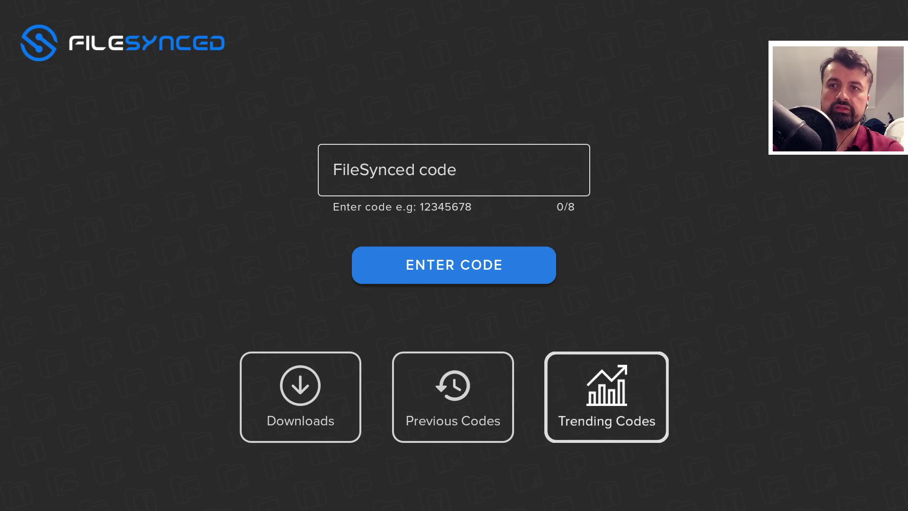
key("Left")
key("Left")
key("Right")
key("Up")
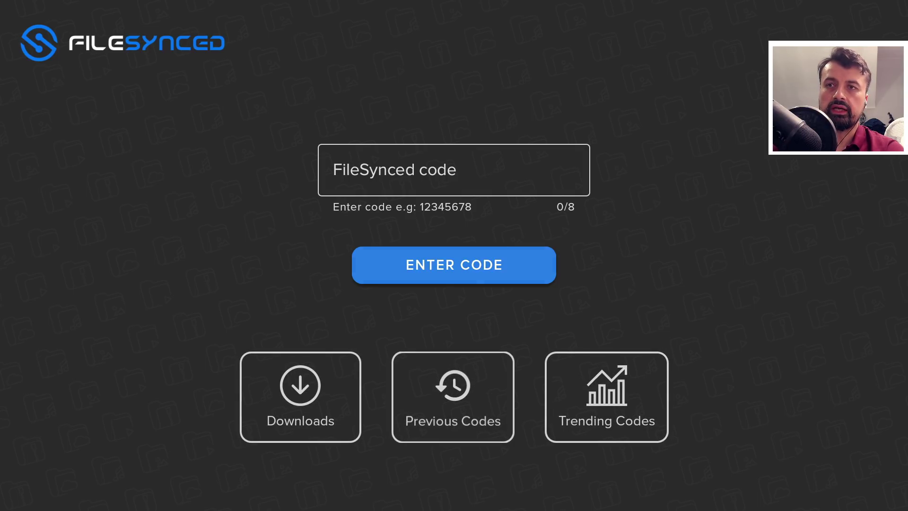
key("Up")
key("Return")
key("Down")
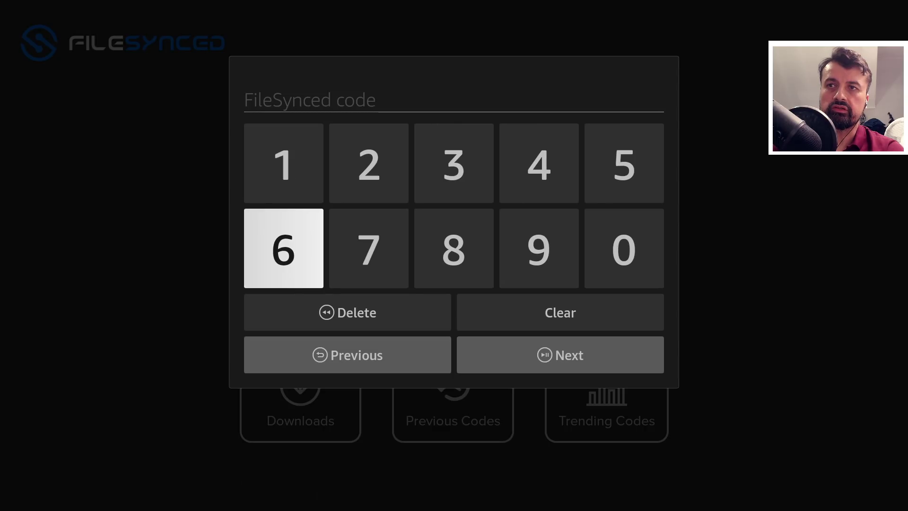
key("Right")
key("Right")
key("Return")
key("Return")
key("Return")
key("Return")
key("Return")
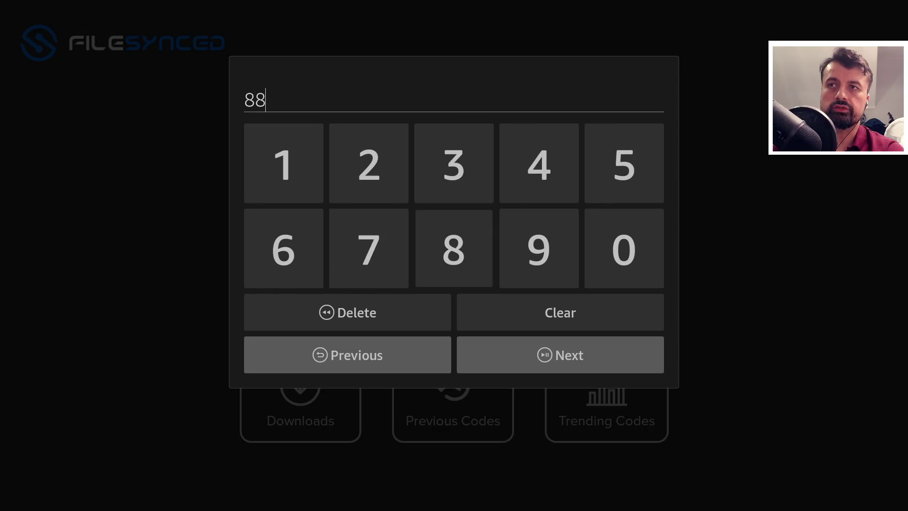
key("Return")
key("Return")
key("Return")
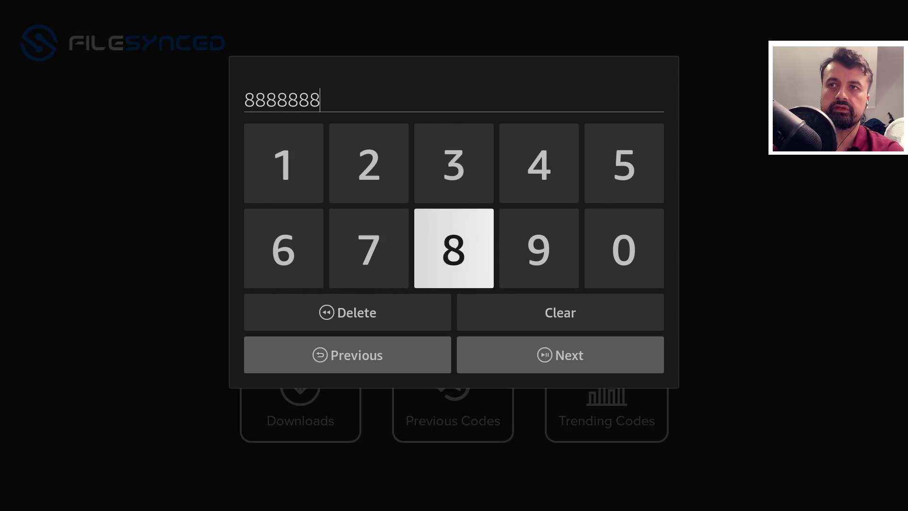
key("Down")
key("Right")
key("Down")
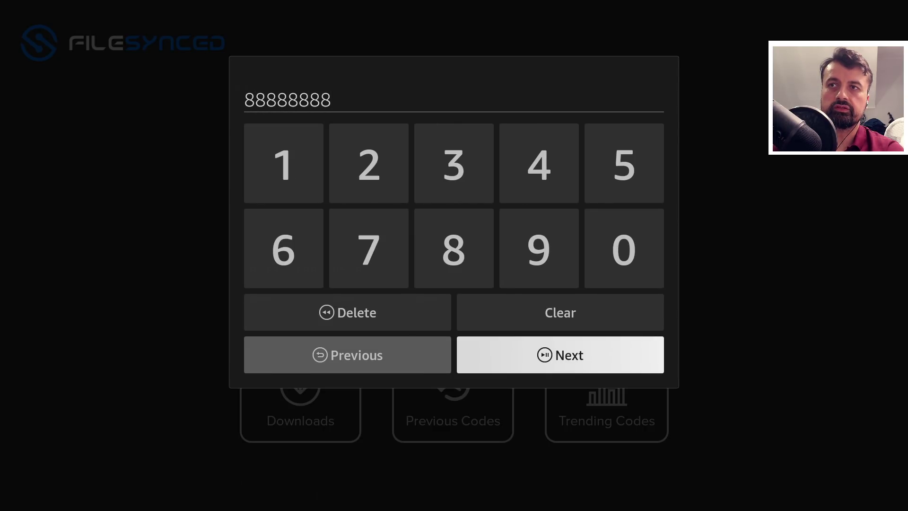
key("Return")
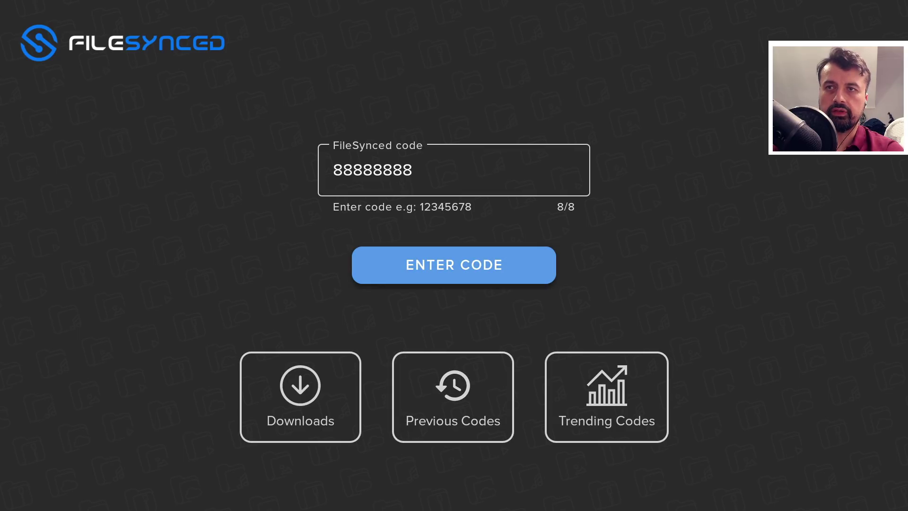
key("Return")
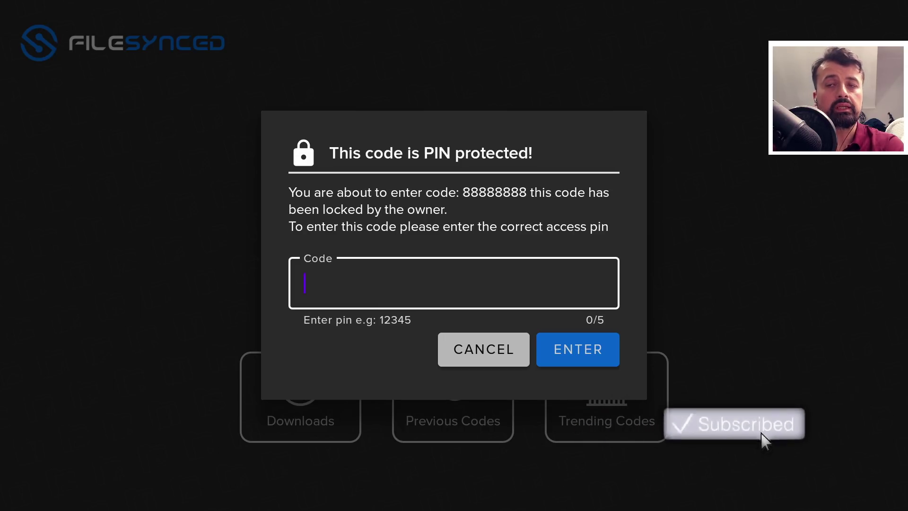
- Type the access PIN on the on-screen number pad
key("Return")
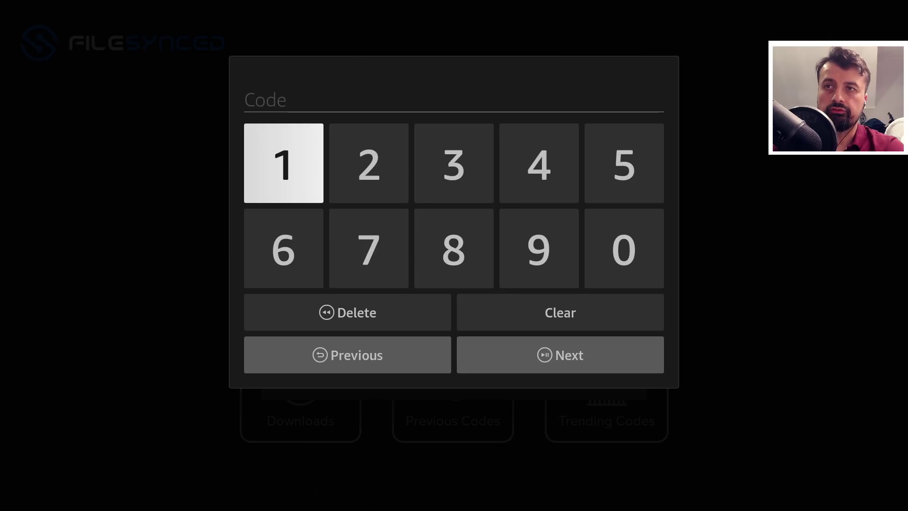
key("Return")
key("Right")
key("Return")
key("Right")
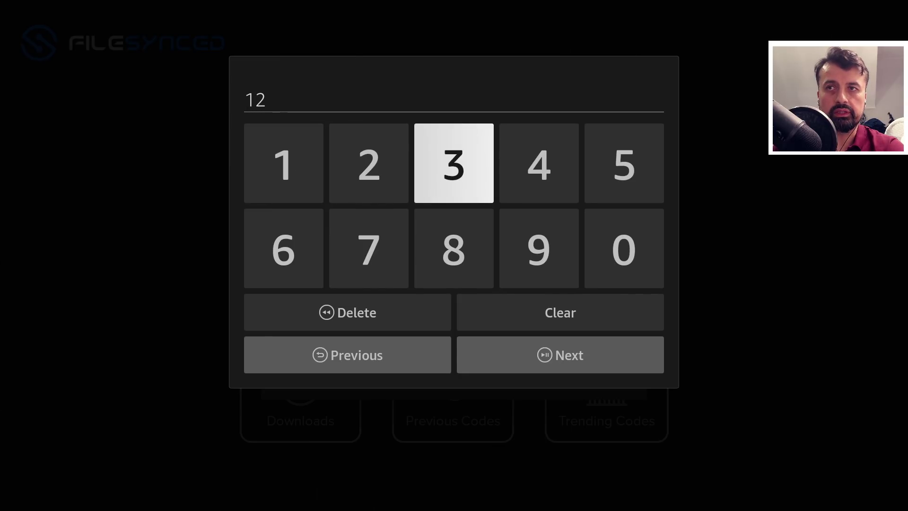
key("Return")
key("Right")
key("Return")
key("Right")
key("Return")
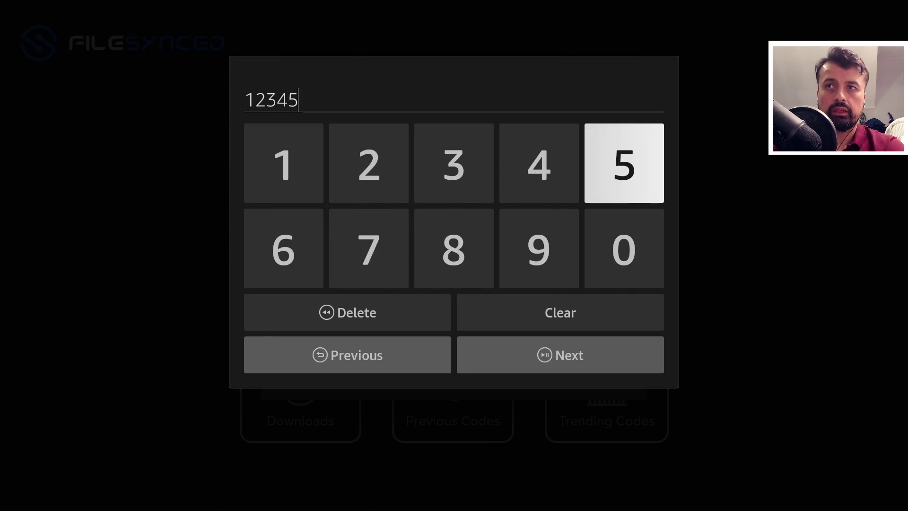
key("Down")
key("Down")
key("Down")
key("Return")
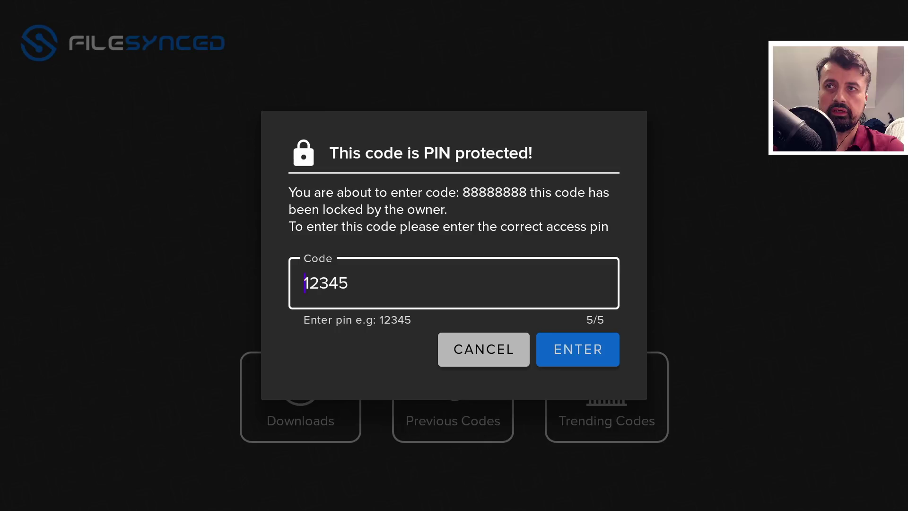
key("Down")
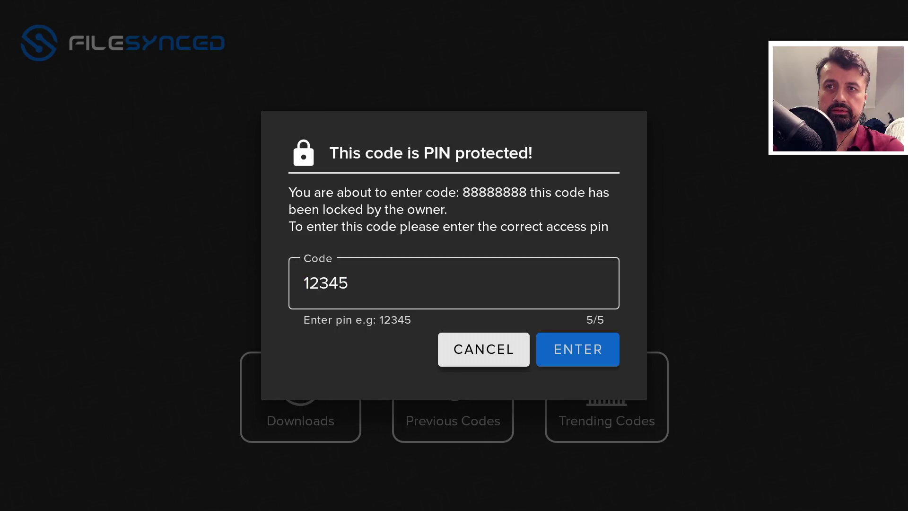
key("Right")
key("Return")
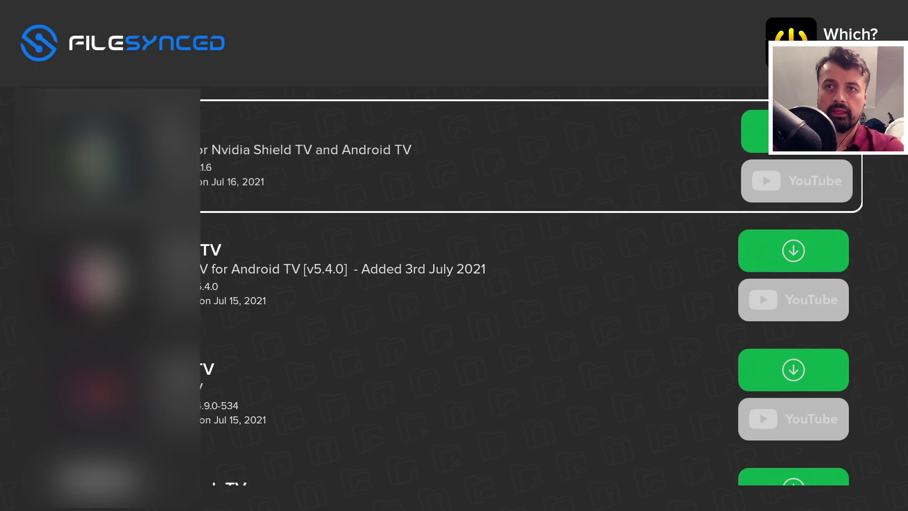
- Browse the code's app list and add one app to downloads
key("Down")
key("Down")
key("Down")
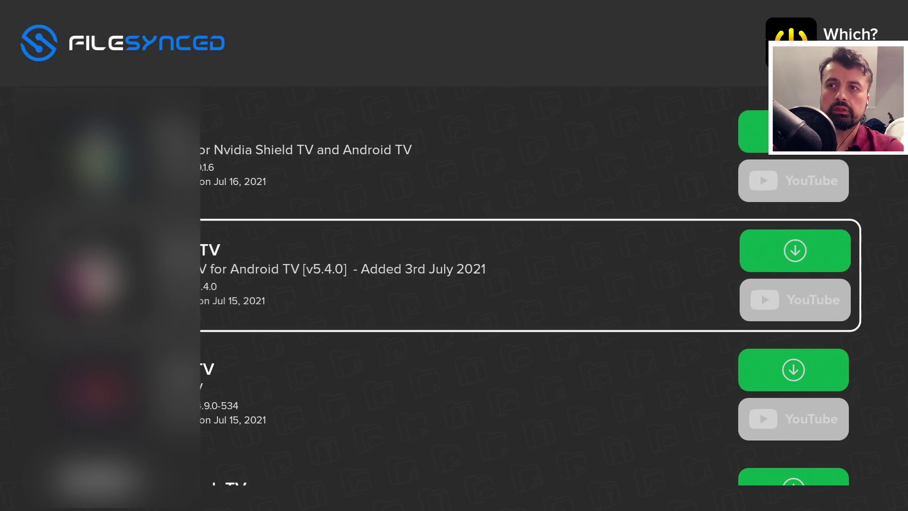
key("Down")
key("Down")
key("Down")
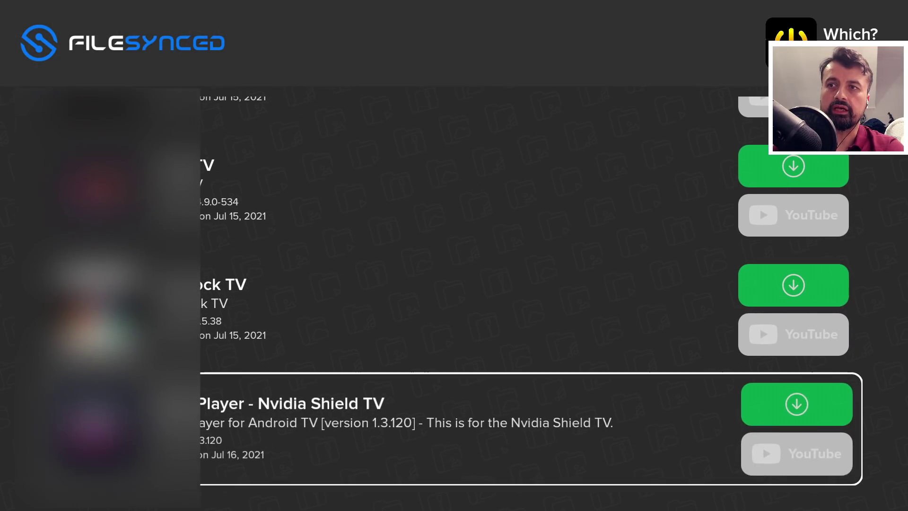
key("Down")
key("Down")
key("Down")
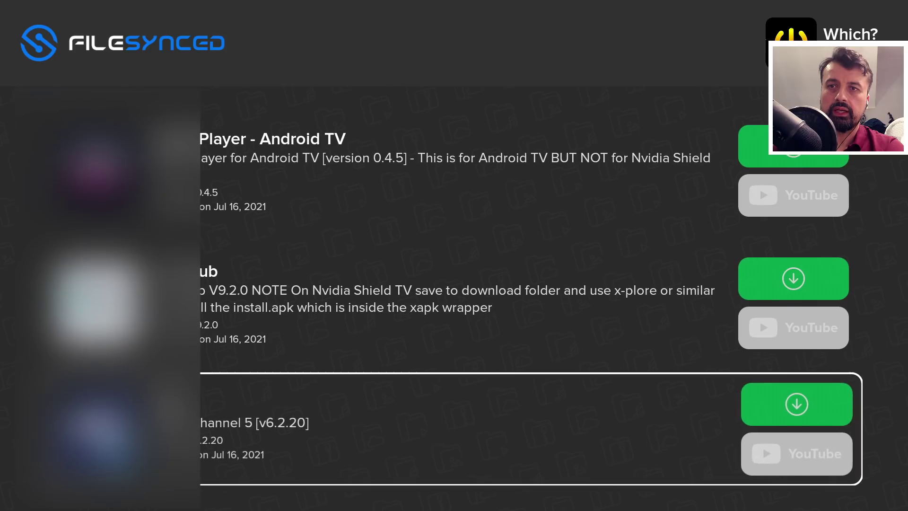
key("Down")
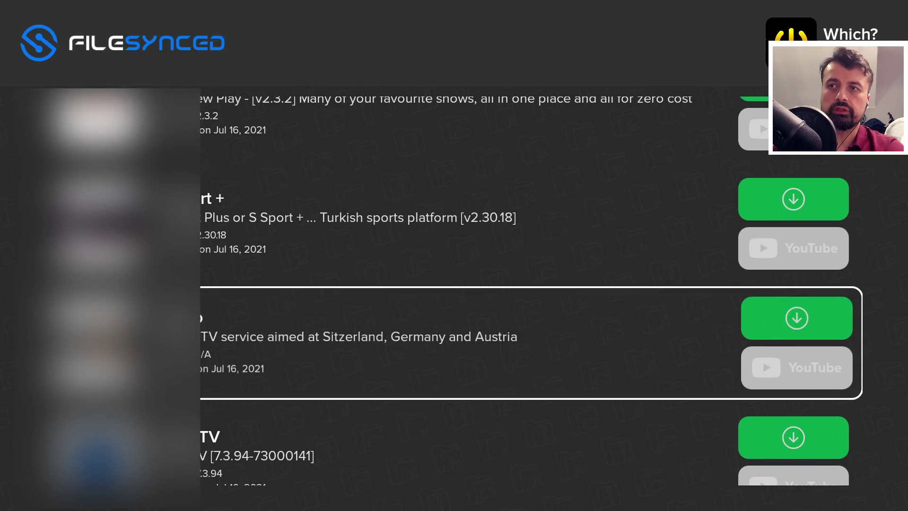
key("Up")
key("Down")
key("Down")
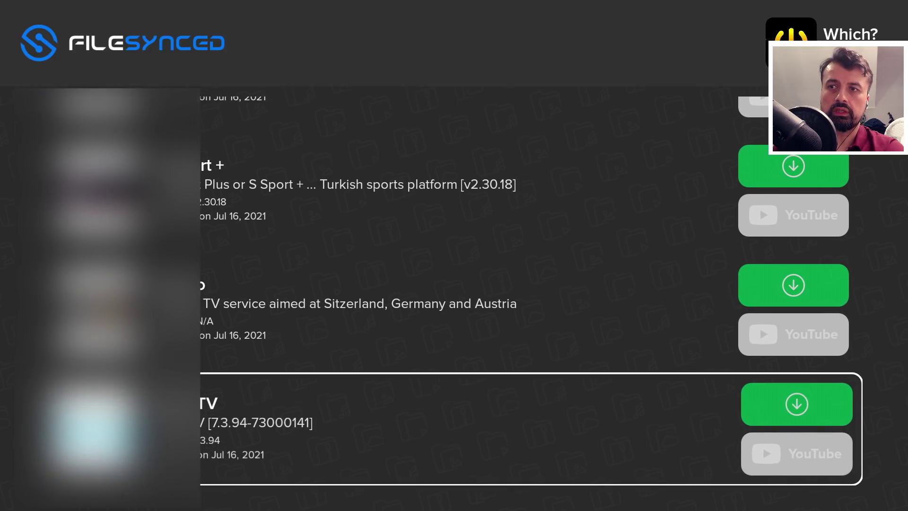
key("Up")
key("Up")
key("Up")
key("Up")
key("Up")
key("Up")
key("Up")
key("Up")
key("Up")
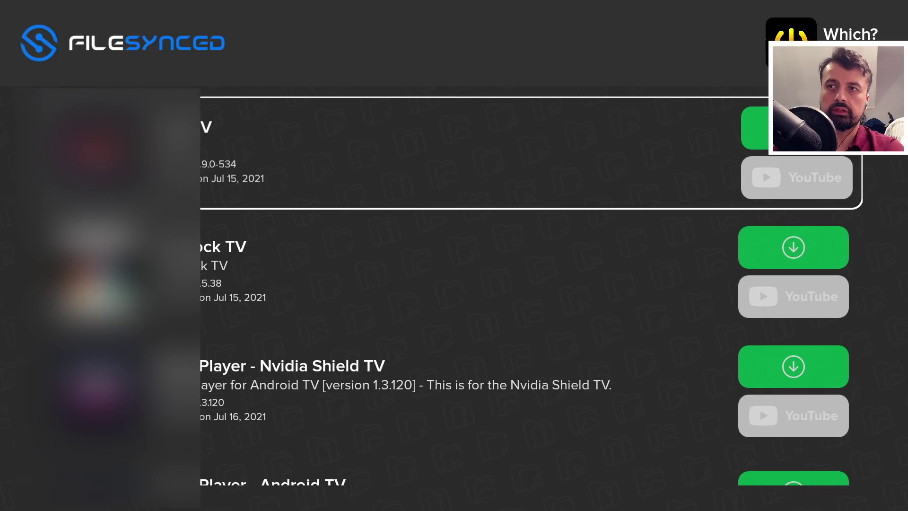
key("Up")
key("Down")
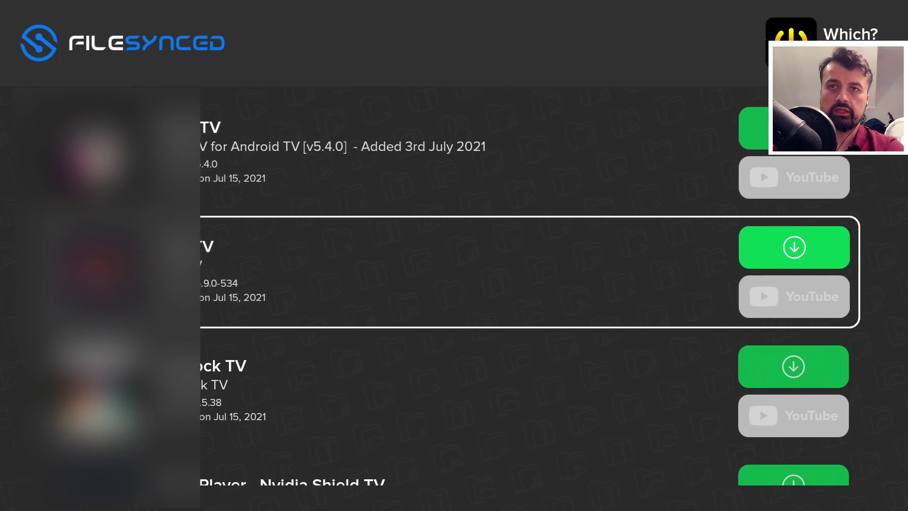
key("Return")
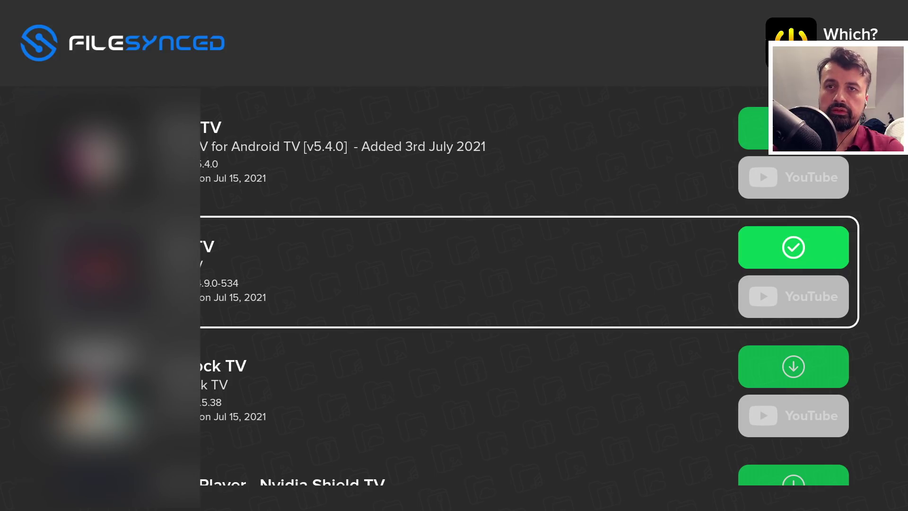
- Return to the home screen and open the Downloads list of completed APKs
key("Down")
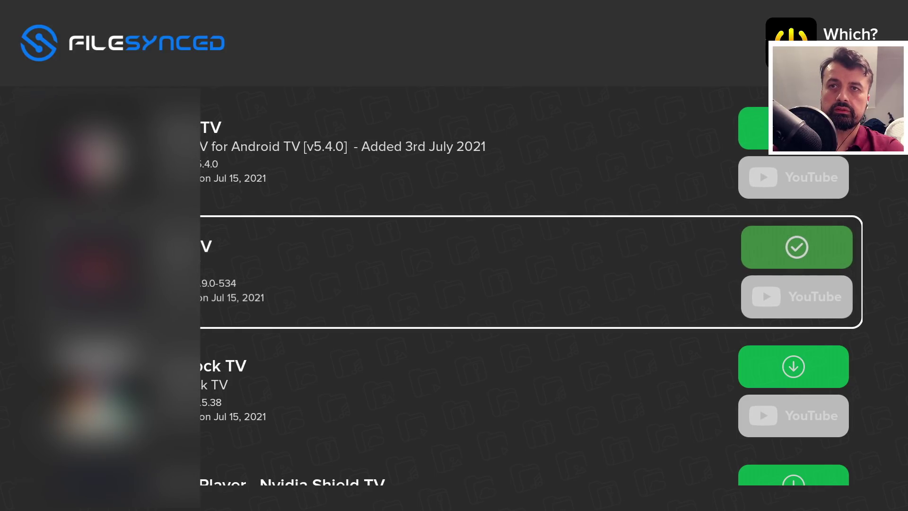
key("Escape")
key("Down")
key("Left")
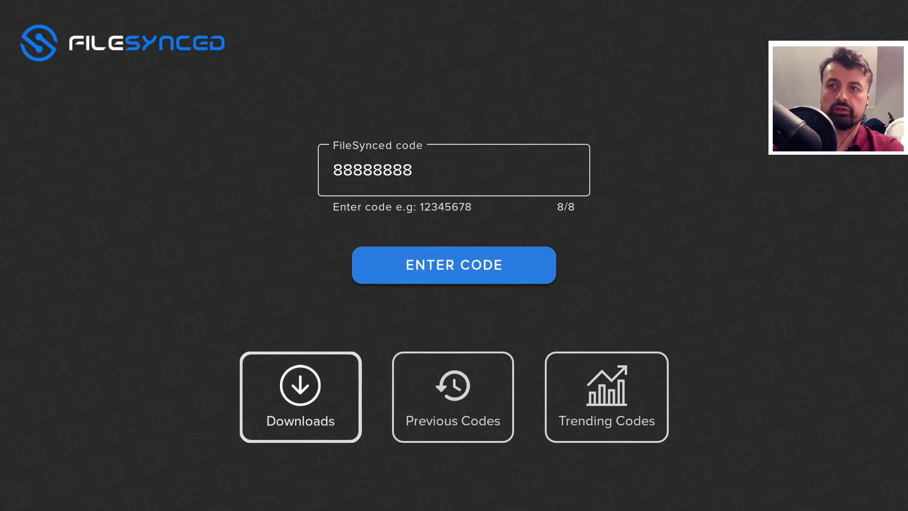
key("Return")
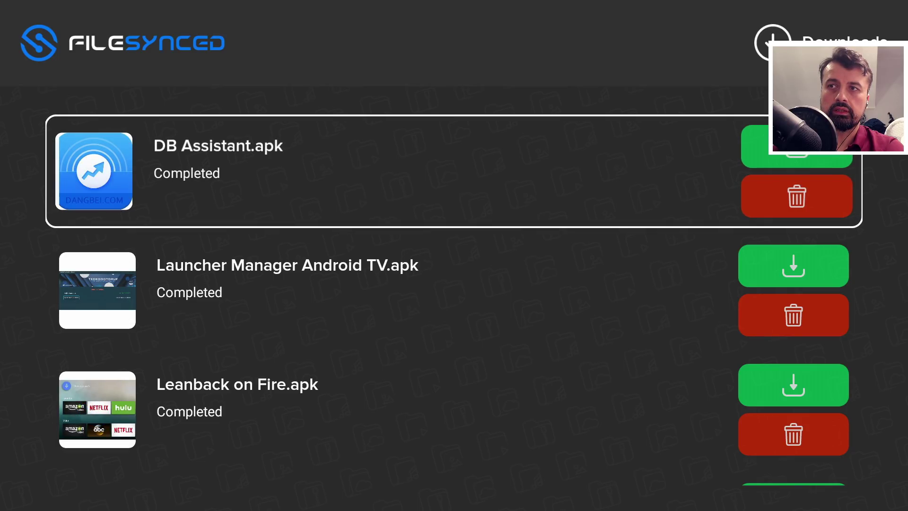
- Delete Leanback on Fire.apk and Tubi TV.apk from downloads
key("Down")
key("Down")
key("Down")
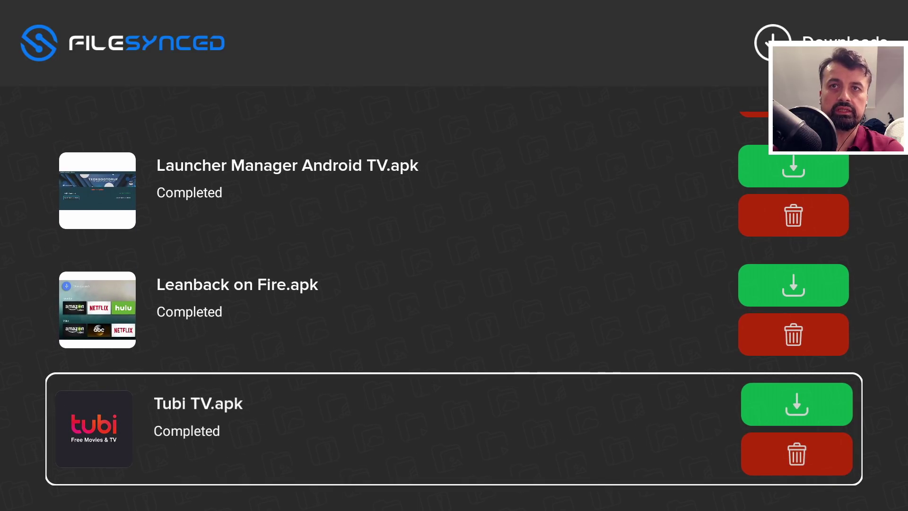
key("Up")
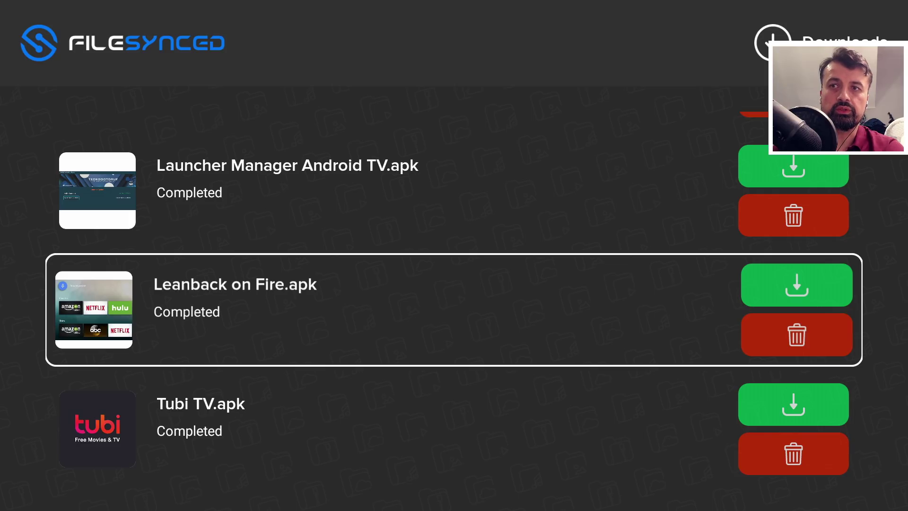
key("Down")
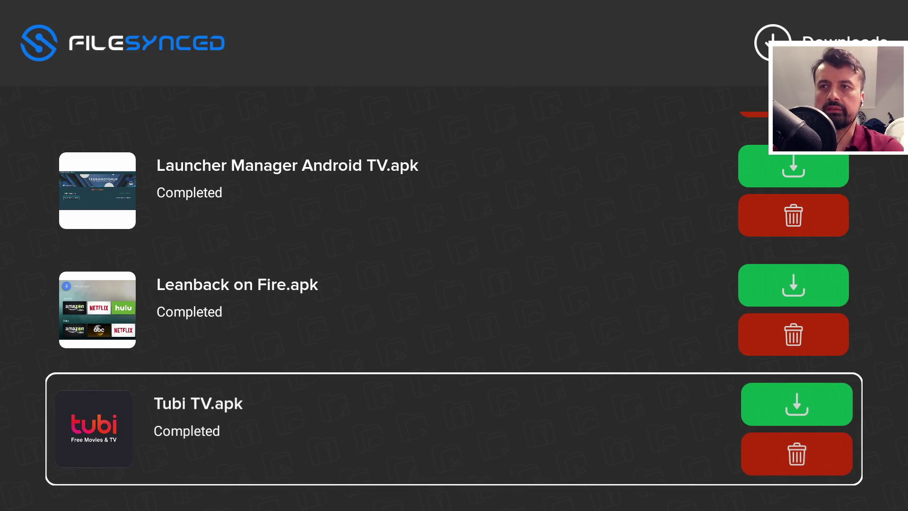
key("Up")
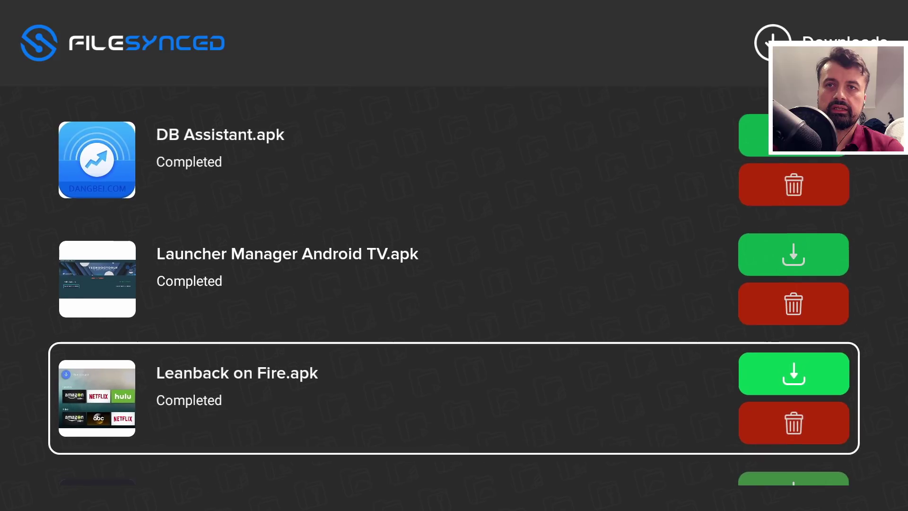
key("Return")
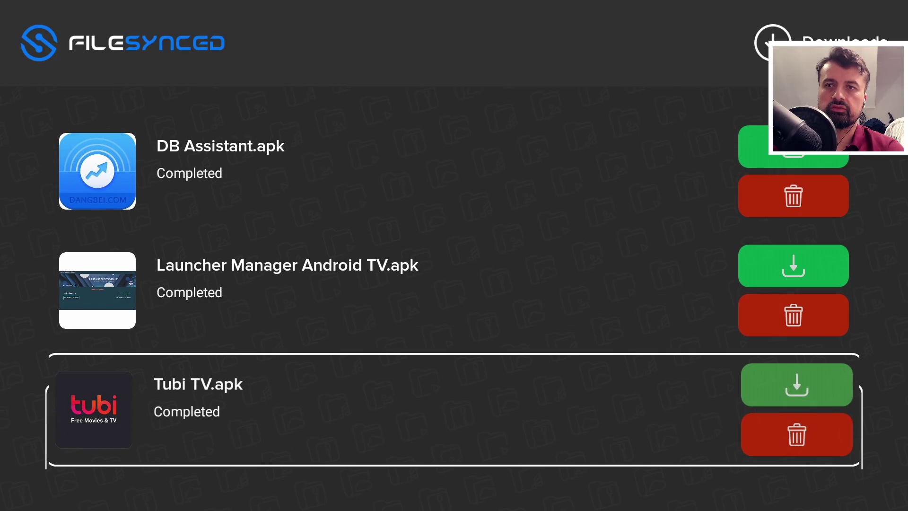
key("Return")
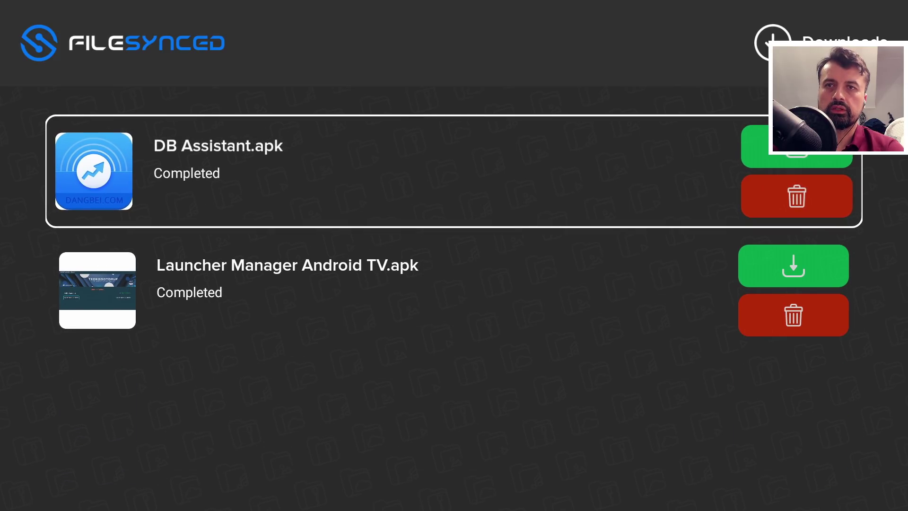
- Check that DB Assistant and Launcher Manager remain, then leave Downloads
key("Down")
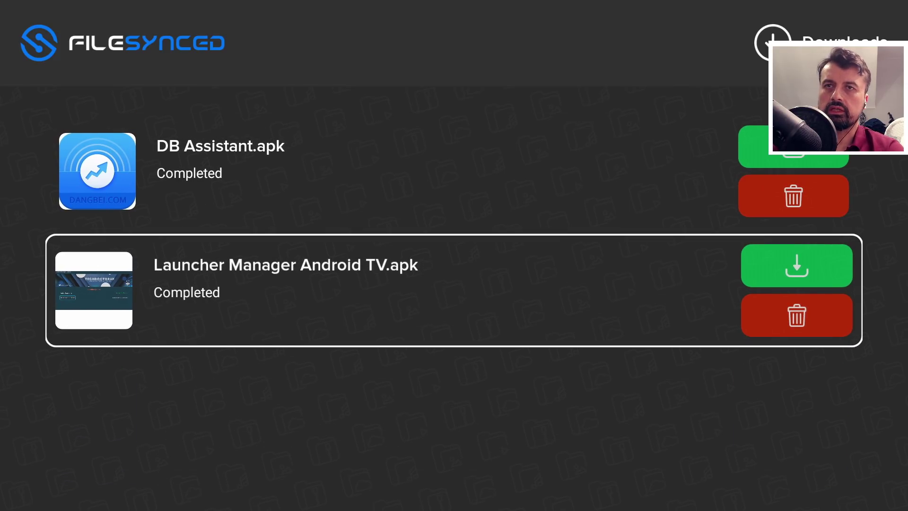
key("Up")
key("Down")
key("Escape")
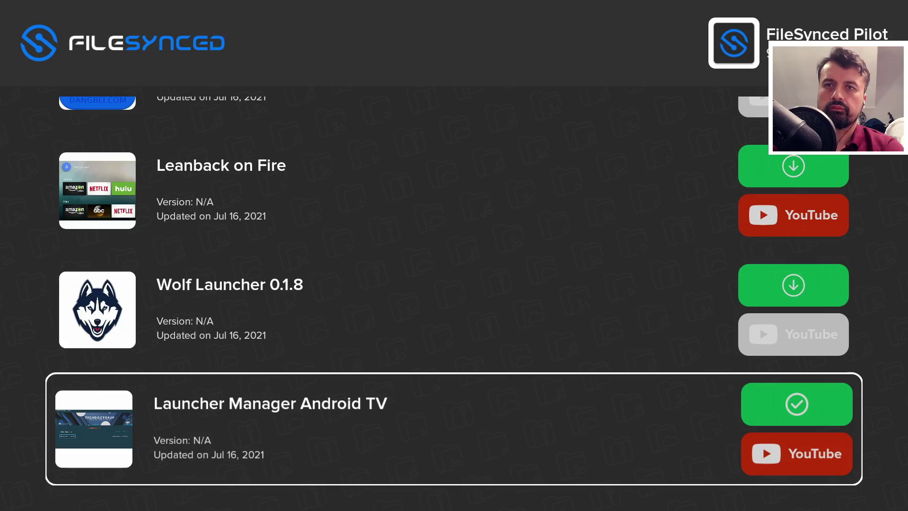
key("Up")
key("Escape")
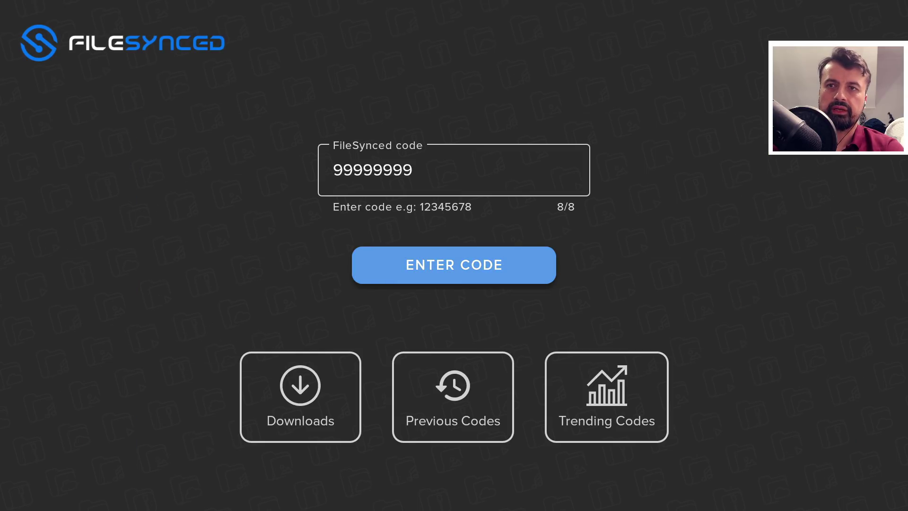
key("Escape")
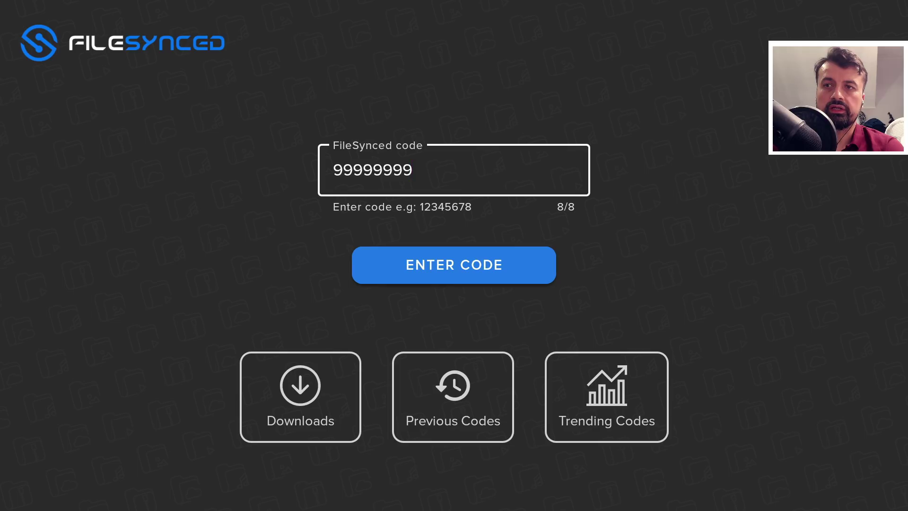
key("Down")
key("Left")
key("Return")
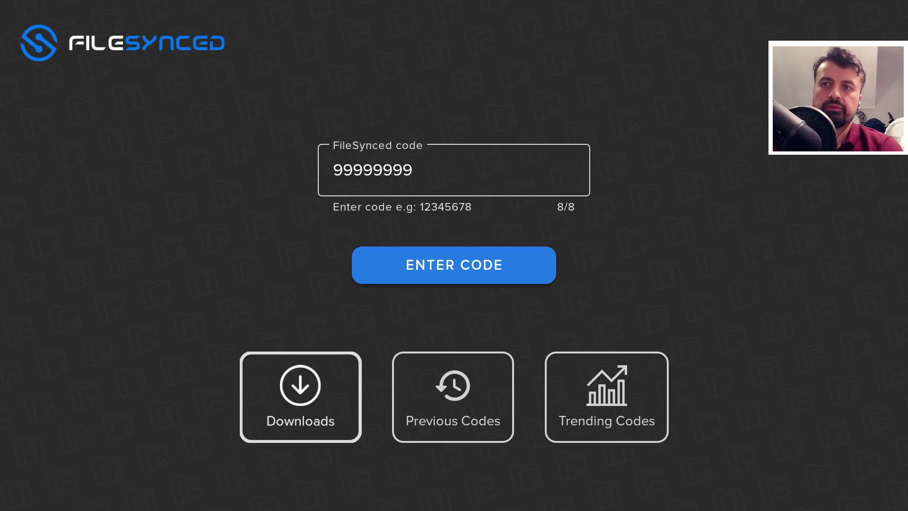
key("Right")
key("Right")
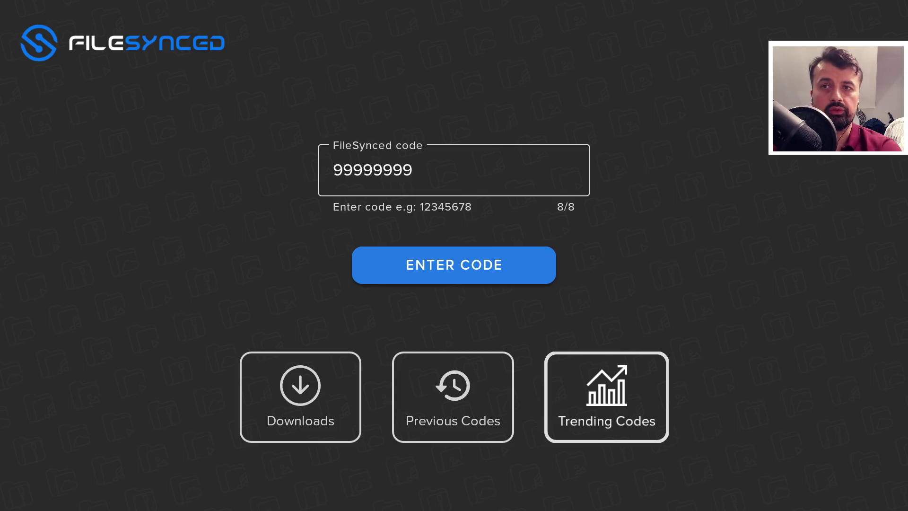
key("Left")
key("Right")
key("Return")
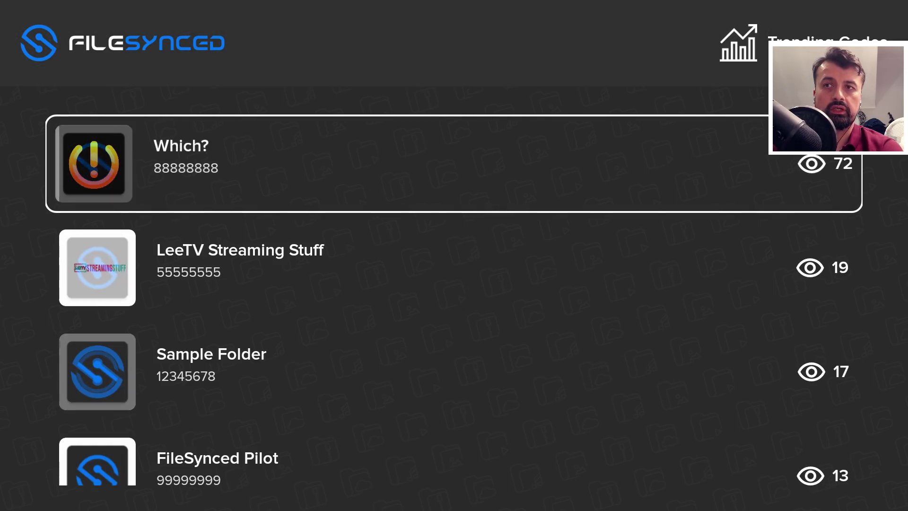
key("Down")
key("Down")
key("Down")
key("Down")
key("Down")
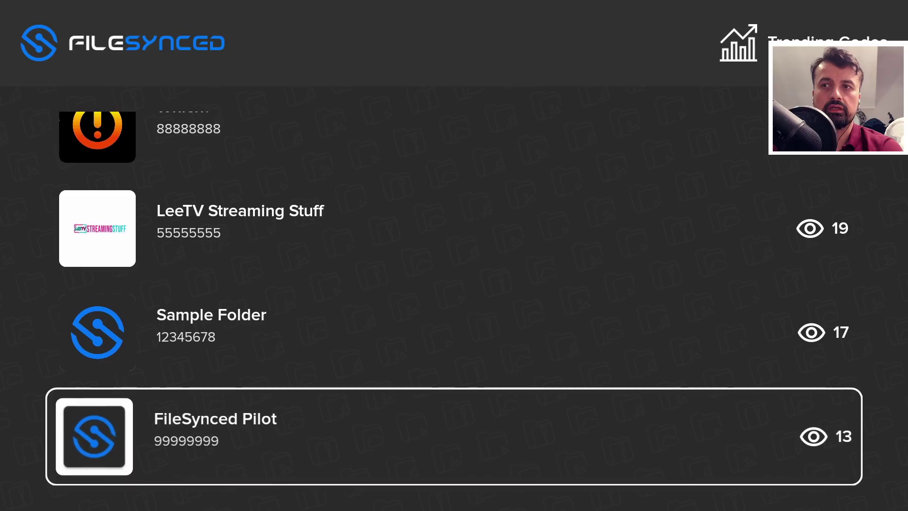
key("Down")
key("Down")
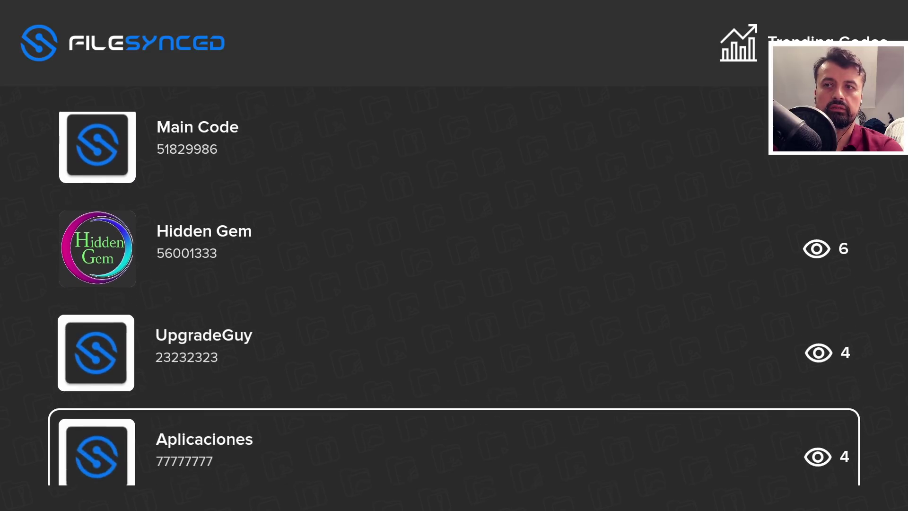
key("Up")
key("Up")
key("Up")
key("Up")
key("Up")
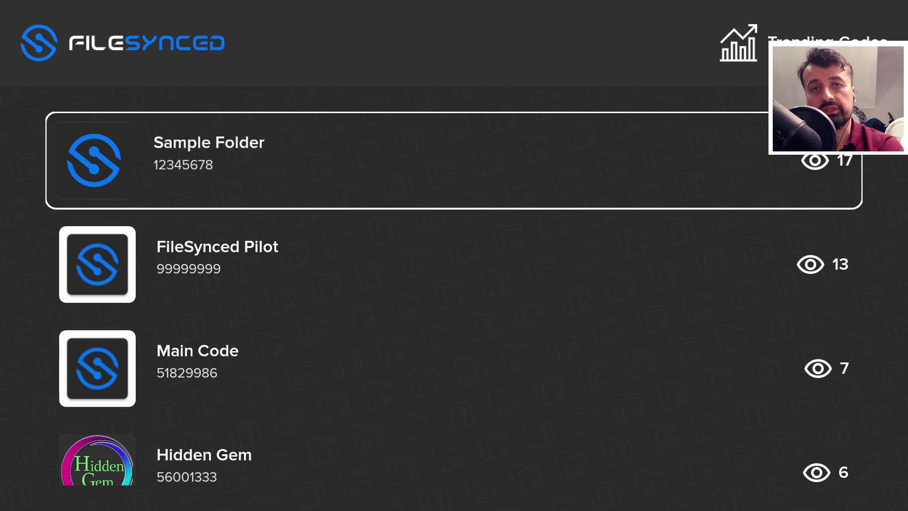
key("Down")
key("Down")
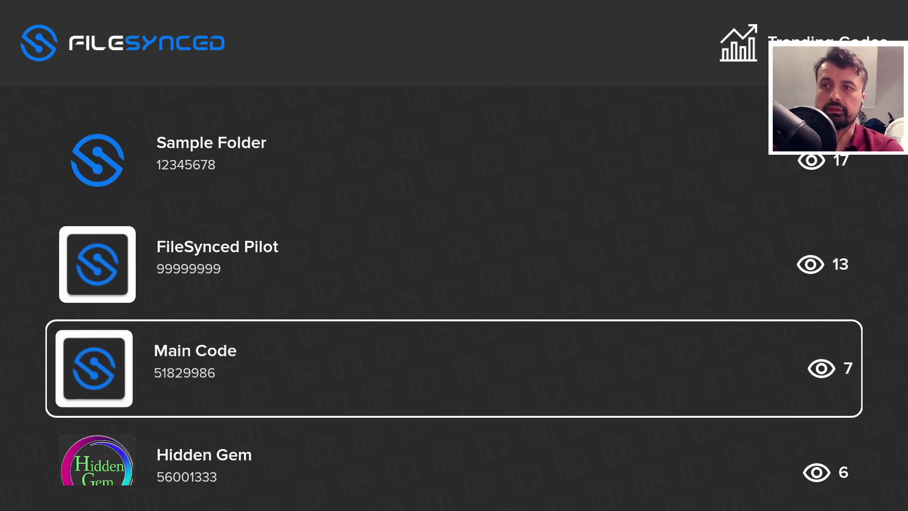
key("Escape")
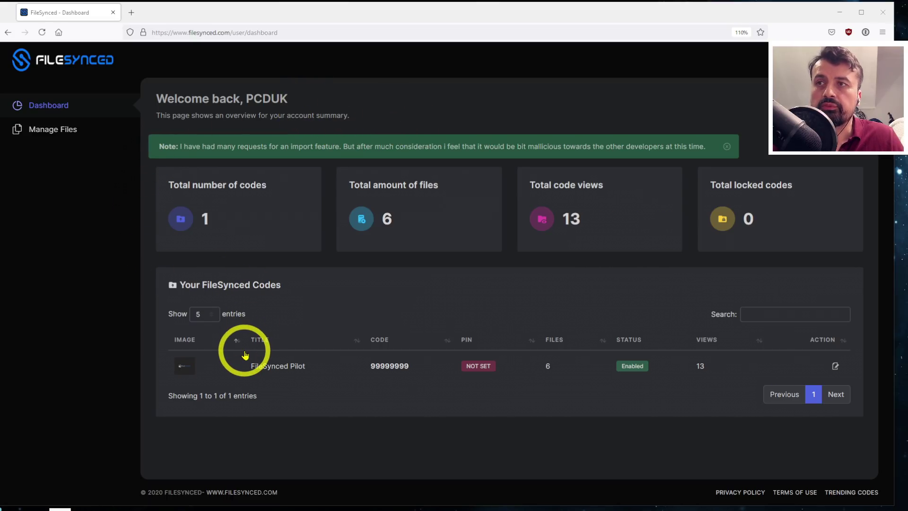
left_click(48, 130)
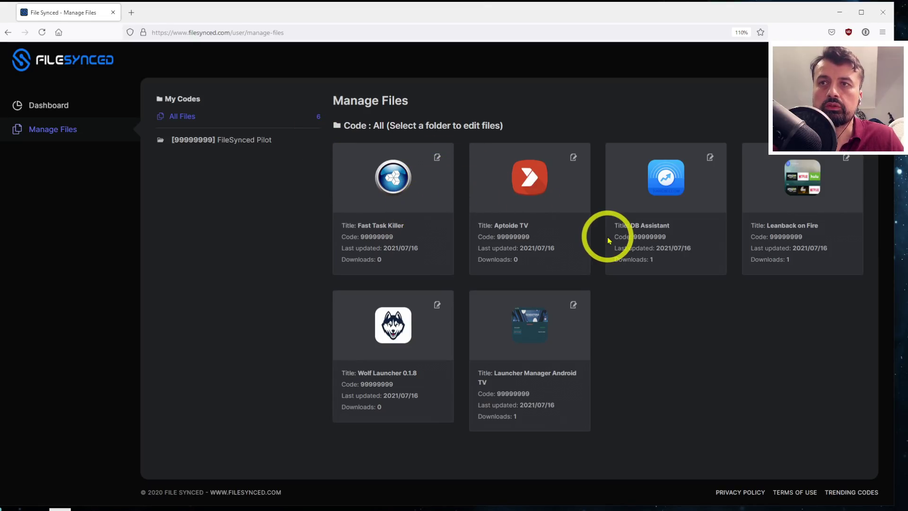
- Open Fast Task Killer's edit form in FileSynced Pilot, select its tutorial video link, and cancel unsaved
left_click(222, 140)
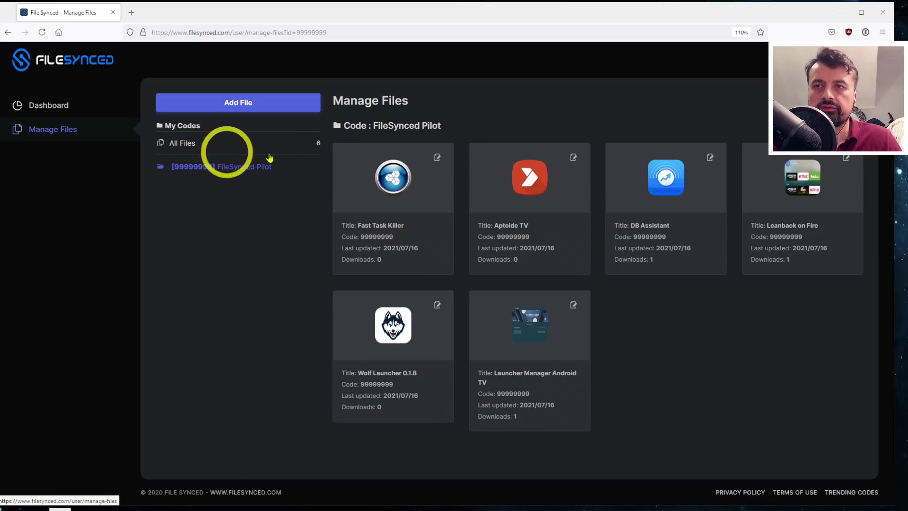
left_click(437, 157)
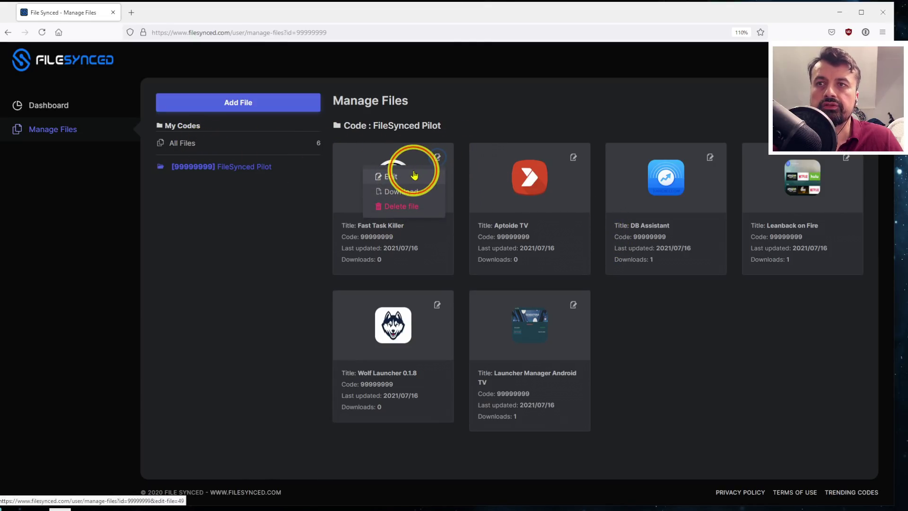
left_click(391, 177)
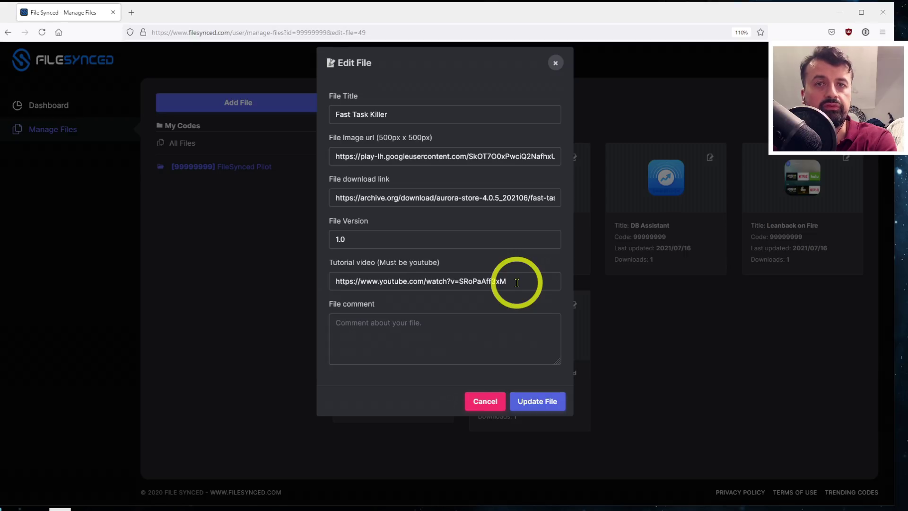
left_click_drag(517, 282, 330, 276)
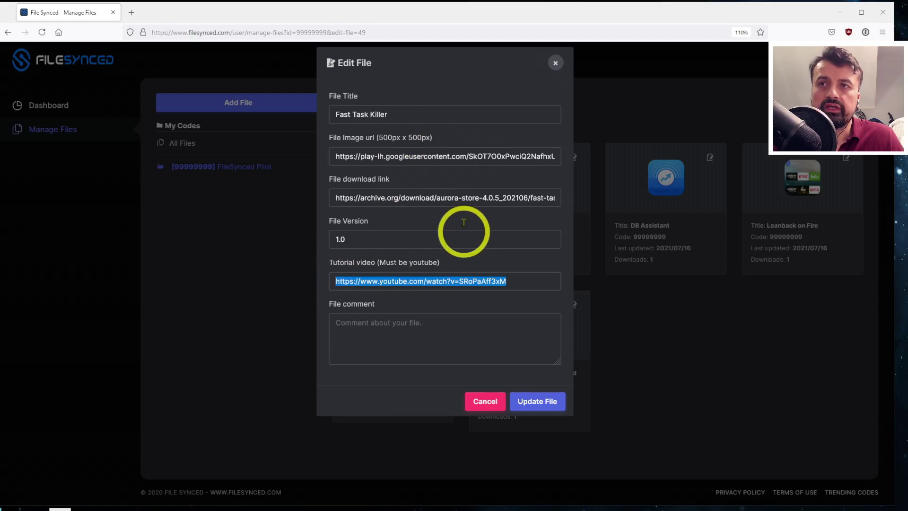
left_click(481, 401)
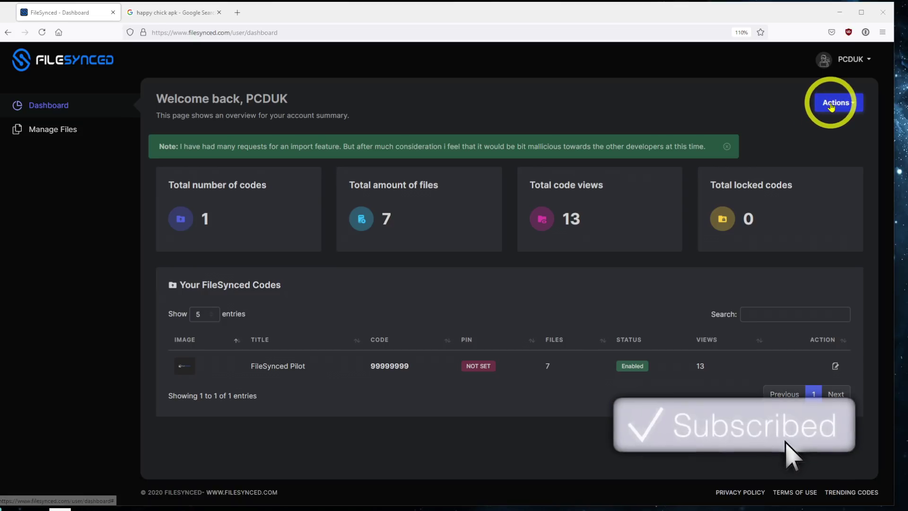
- Add a new code titled 'Premiuim Apps' protected by a security PIN
left_click(833, 103)
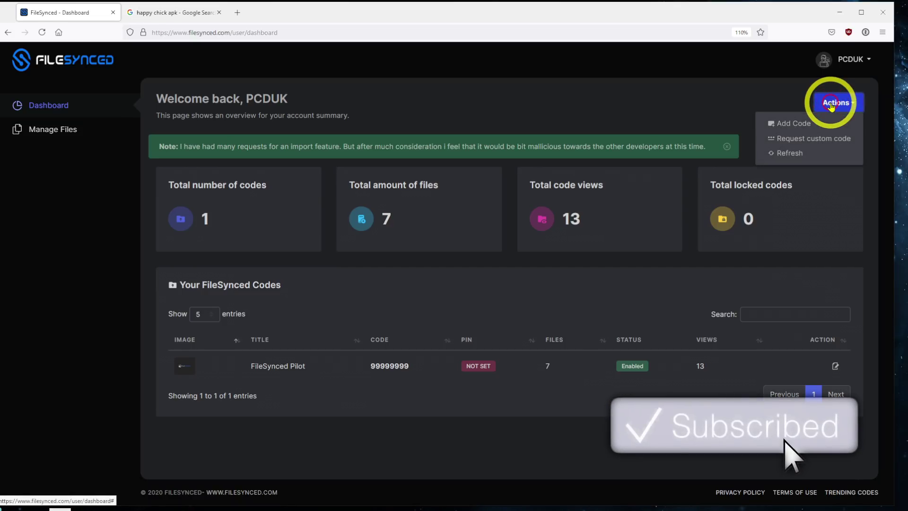
left_click(789, 124)
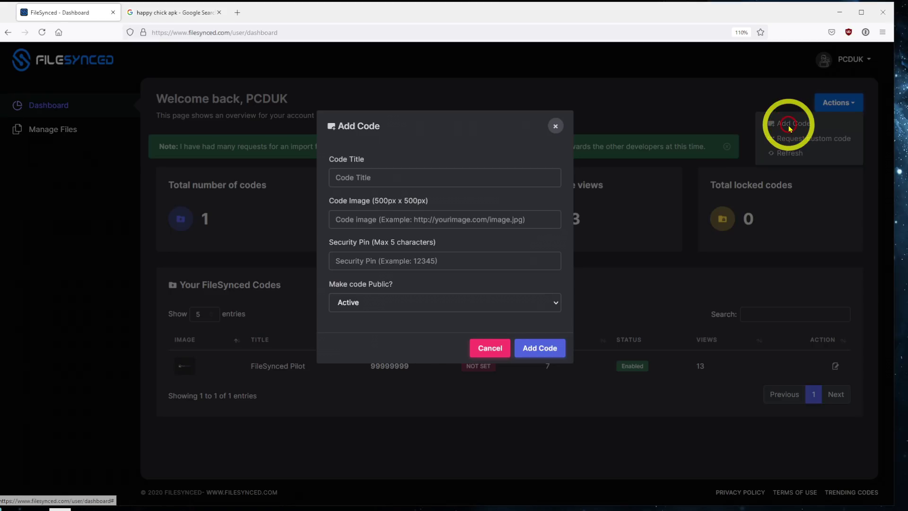
left_click(441, 179)
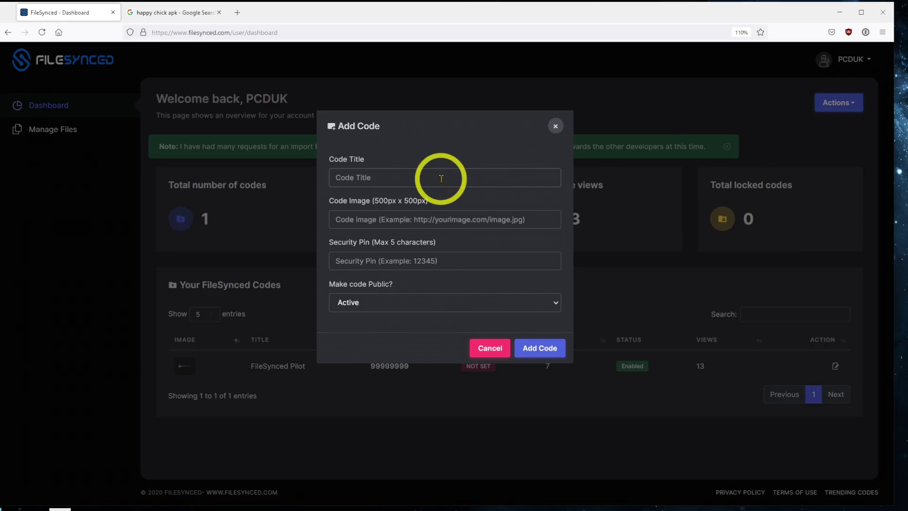
type("Premiuim Apps")
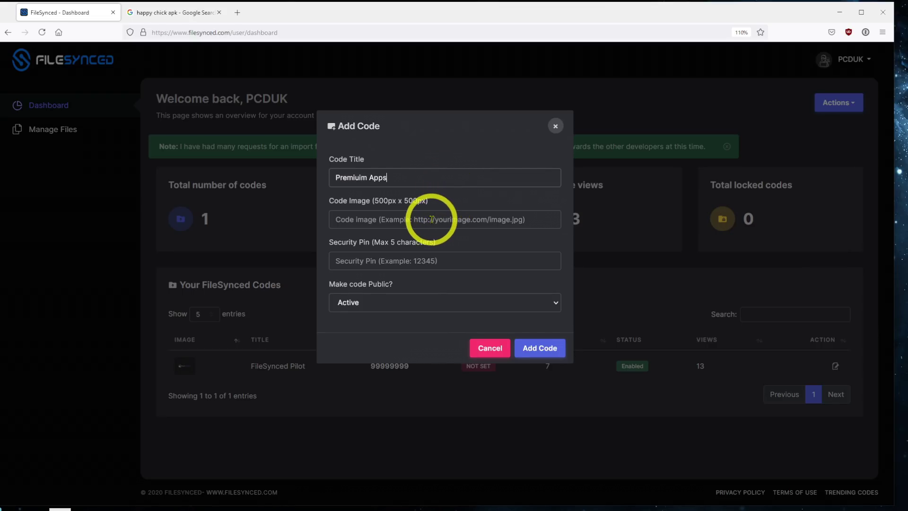
left_click(419, 265)
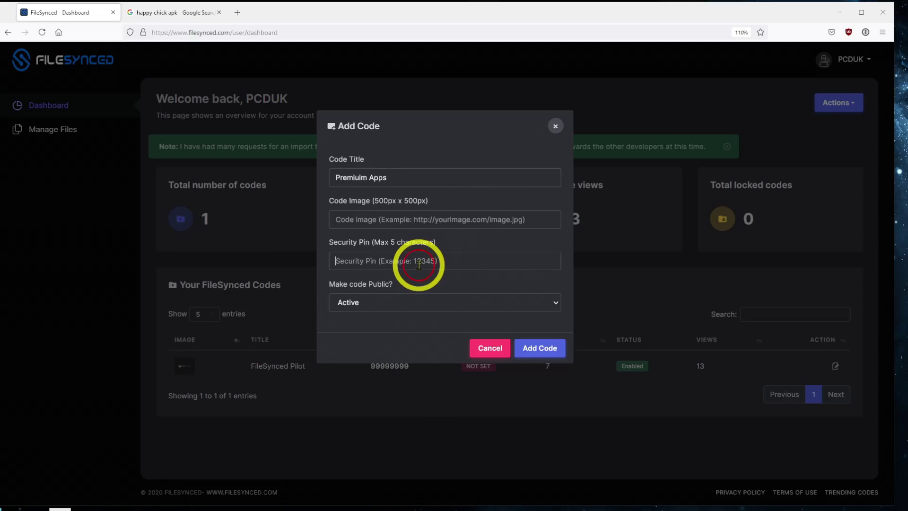
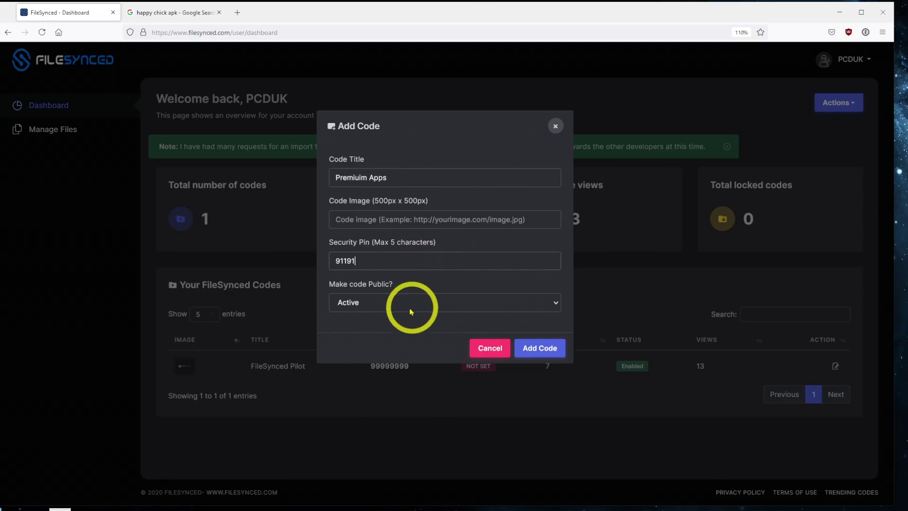
left_click(556, 349)
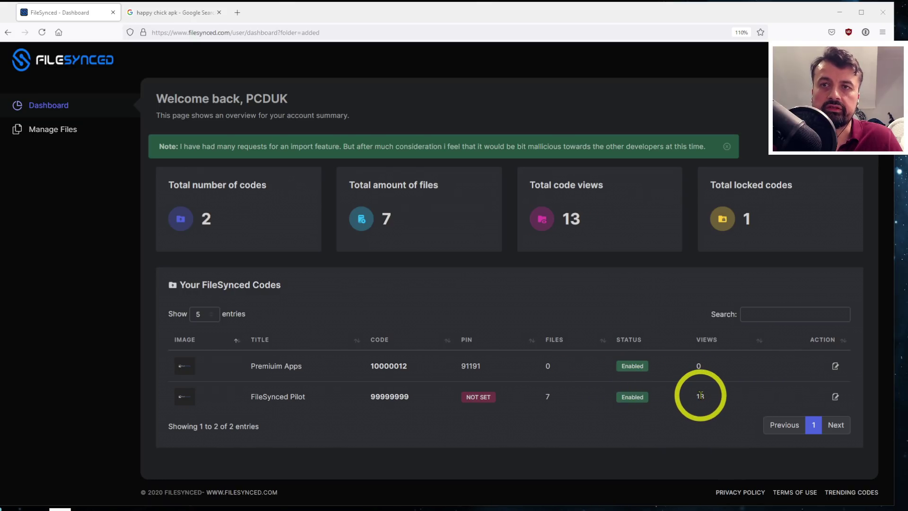
- Reload the Dashboard overview, then view FileSynced Pilot's seven files, including Happy Chick, in Manage Files
left_click(53, 111)
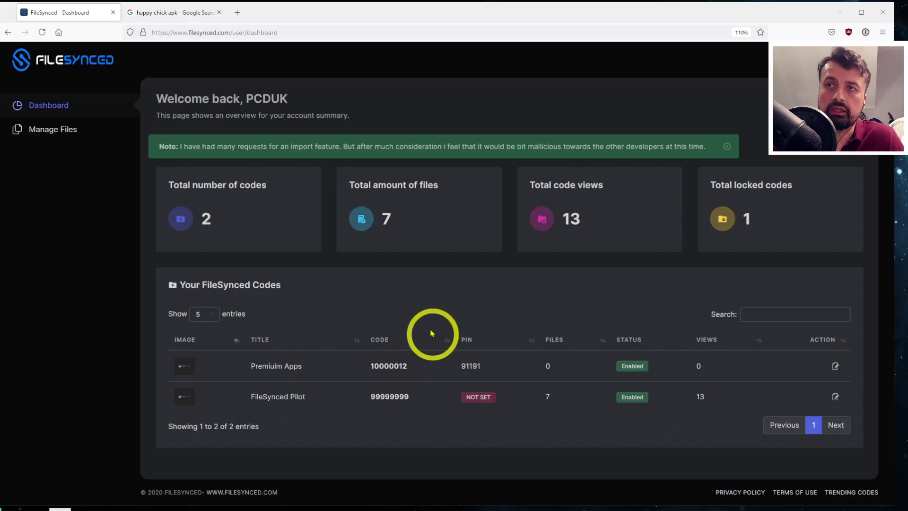
left_click(53, 133)
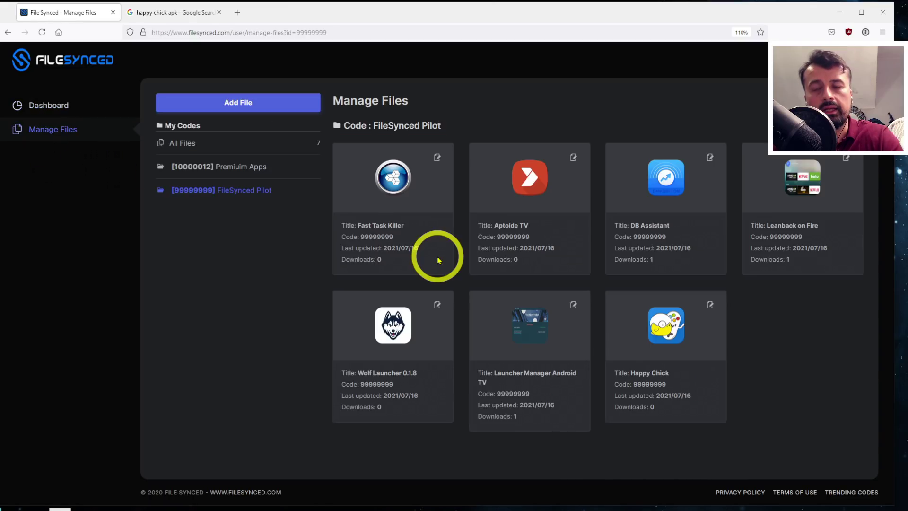